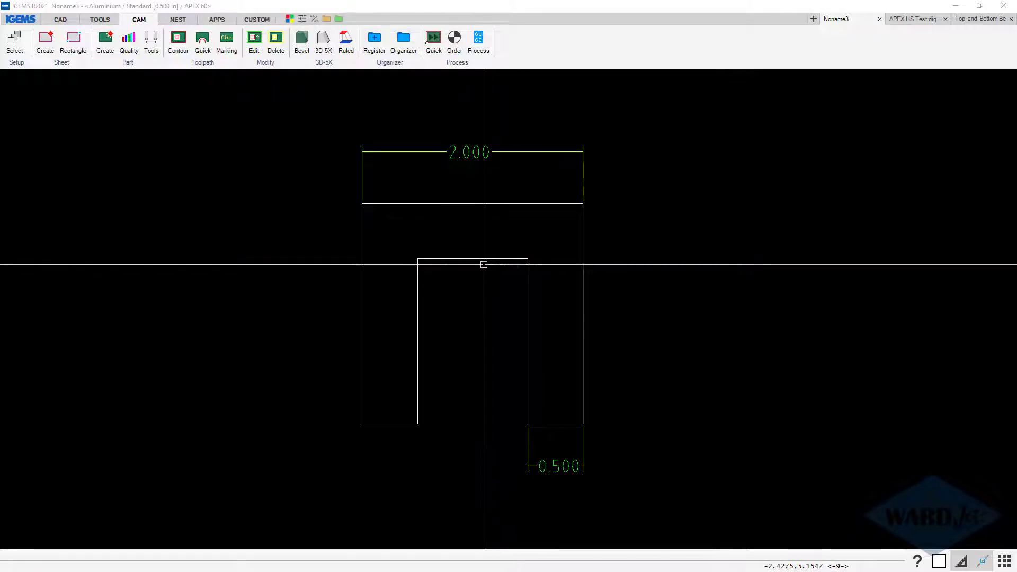
pyautogui.scroll(4, 481, 264)
pyautogui.scroll(3, 480, 262)
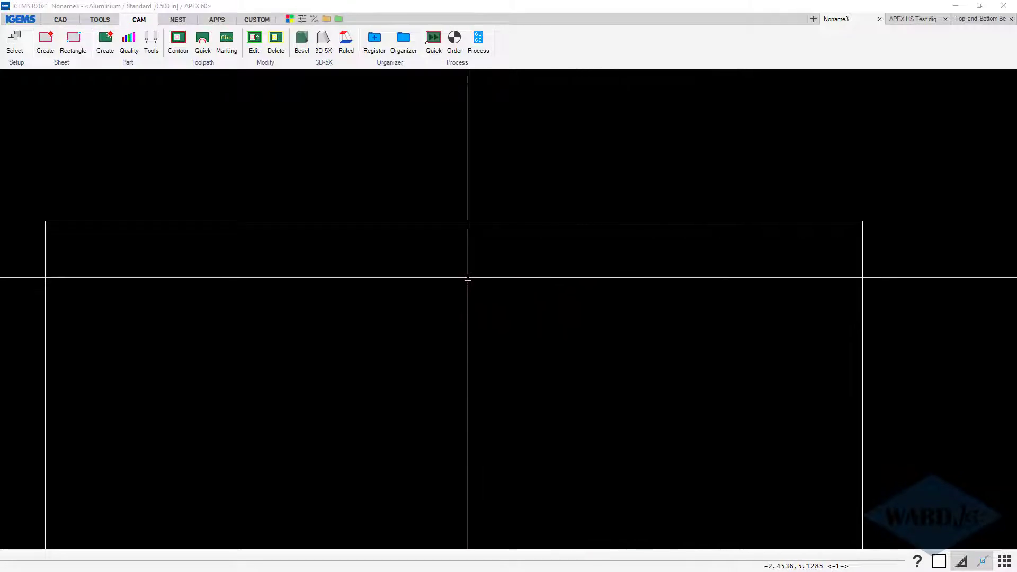
pyautogui.scroll(-6, 475, 304)
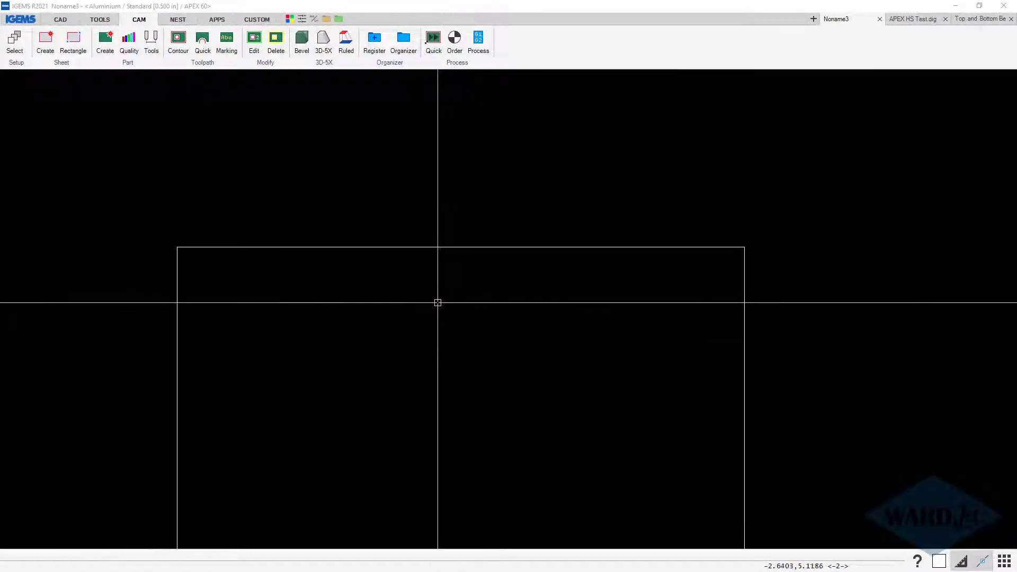
pyautogui.scroll(-4, 427, 336)
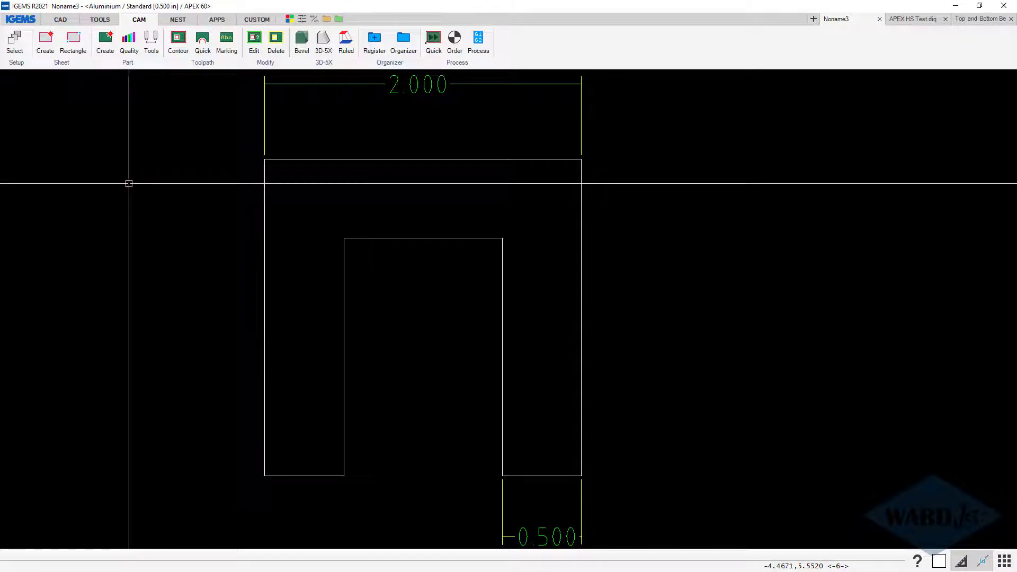
# Examine the 5 Axis kinematic settings of the APEX 60 machine, including its tilt limits and default TAC options, without saving changes
pyautogui.click(14, 42)
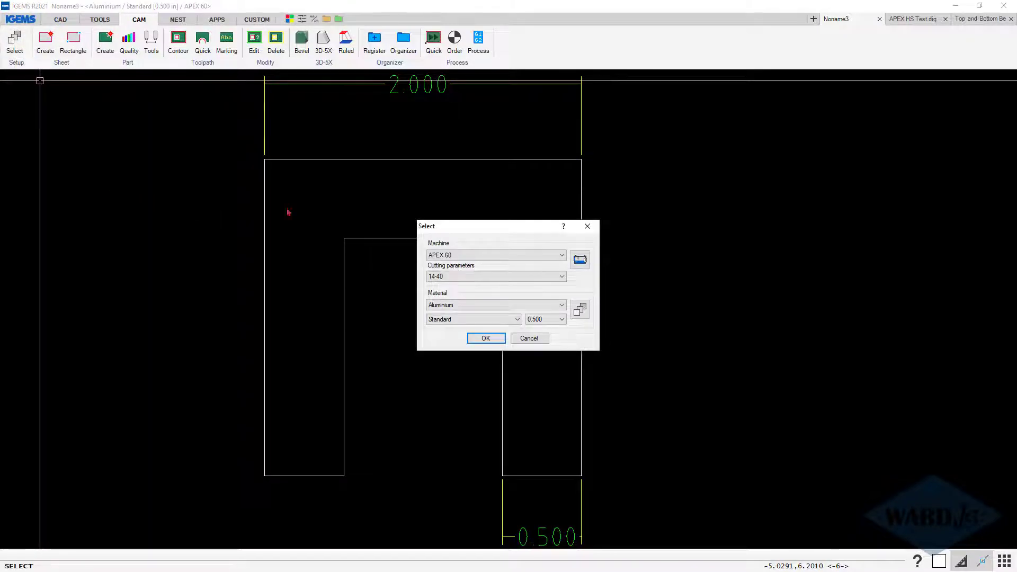
pyautogui.moveTo(498, 232); pyautogui.dragTo(495, 236)
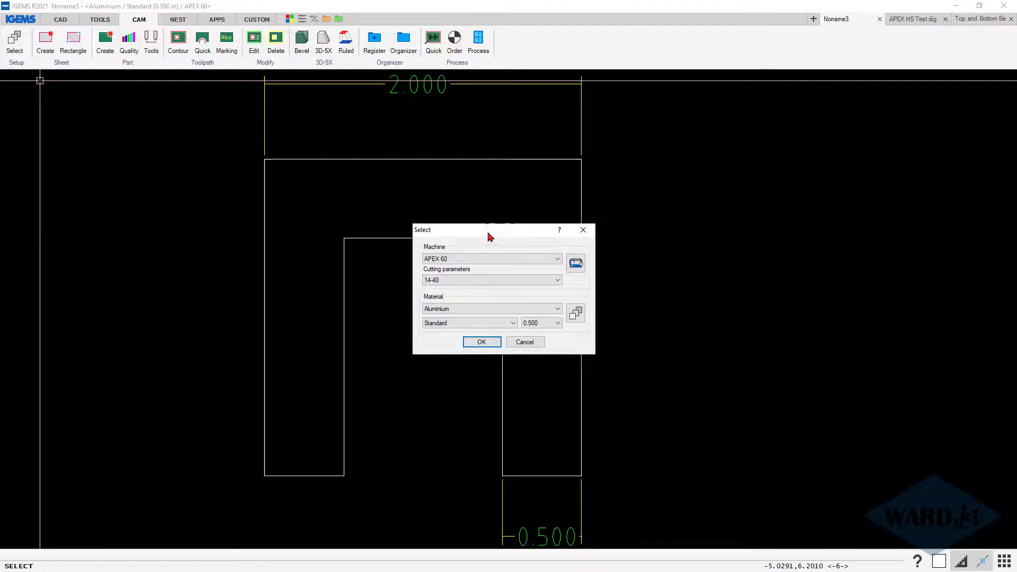
pyautogui.click(576, 263)
pyautogui.click(464, 159)
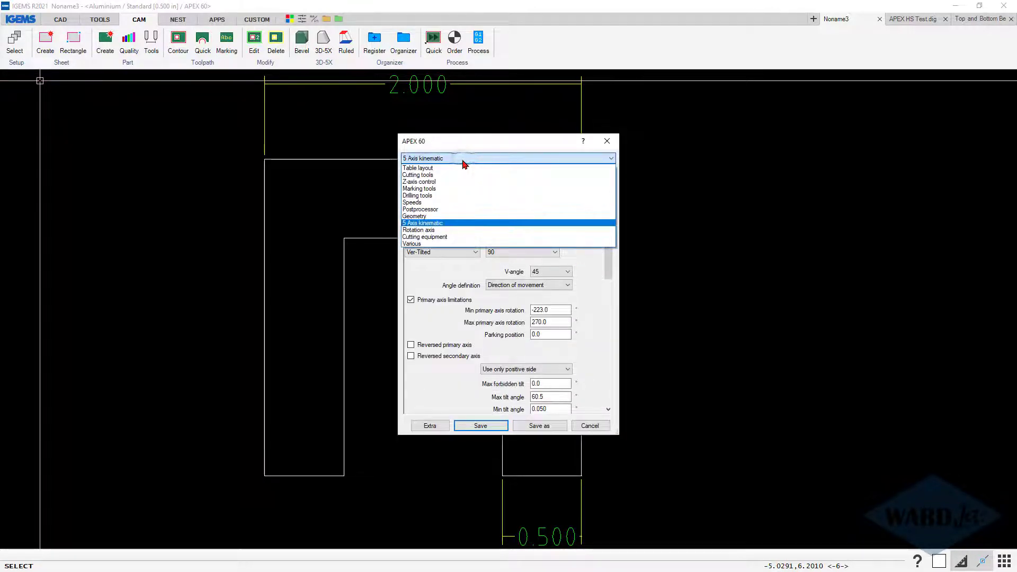
pyautogui.click(427, 223)
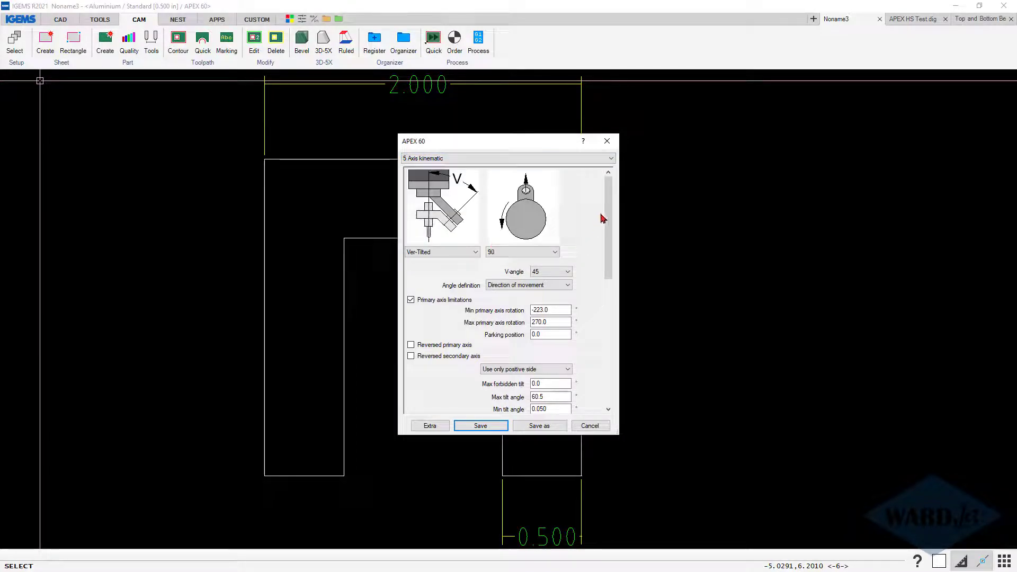
pyautogui.moveTo(609, 206); pyautogui.dragTo(540, 297)
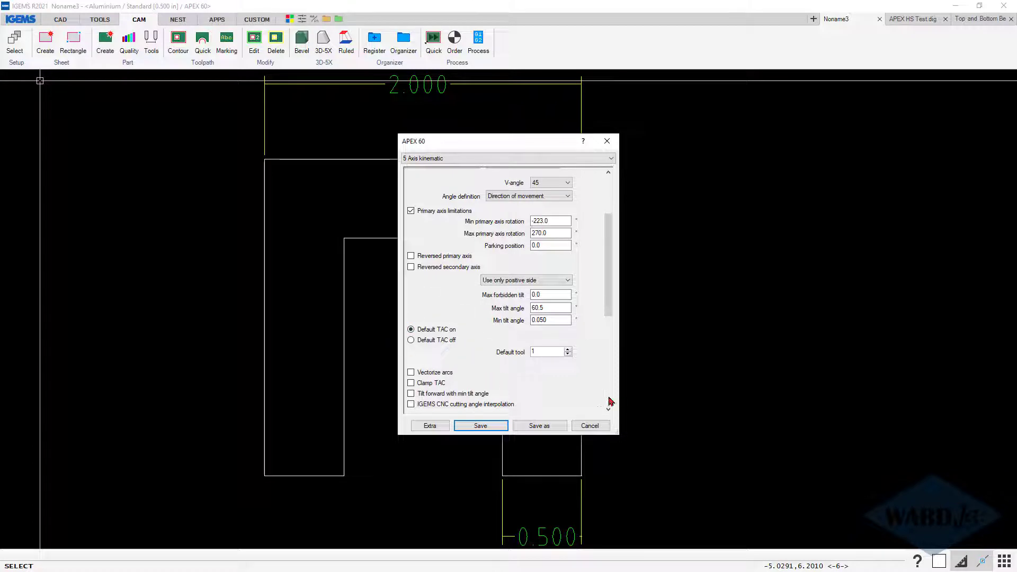
pyautogui.click(589, 426)
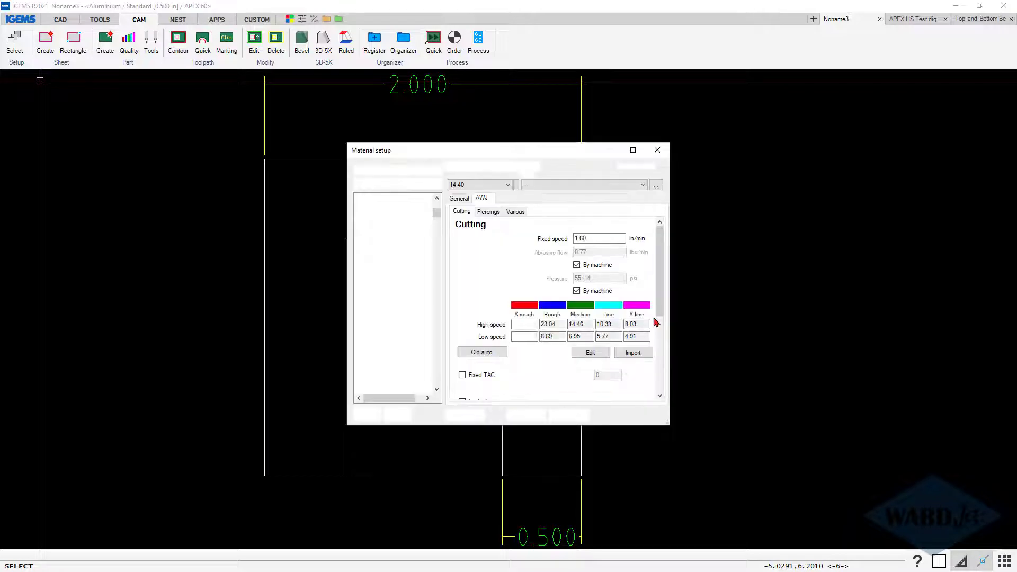
# Review the A, B, C and D values under VOC/TAC for 0.500 in Aluminium, and accept the material and machine setup
pyautogui.scroll(-3, 659, 267)
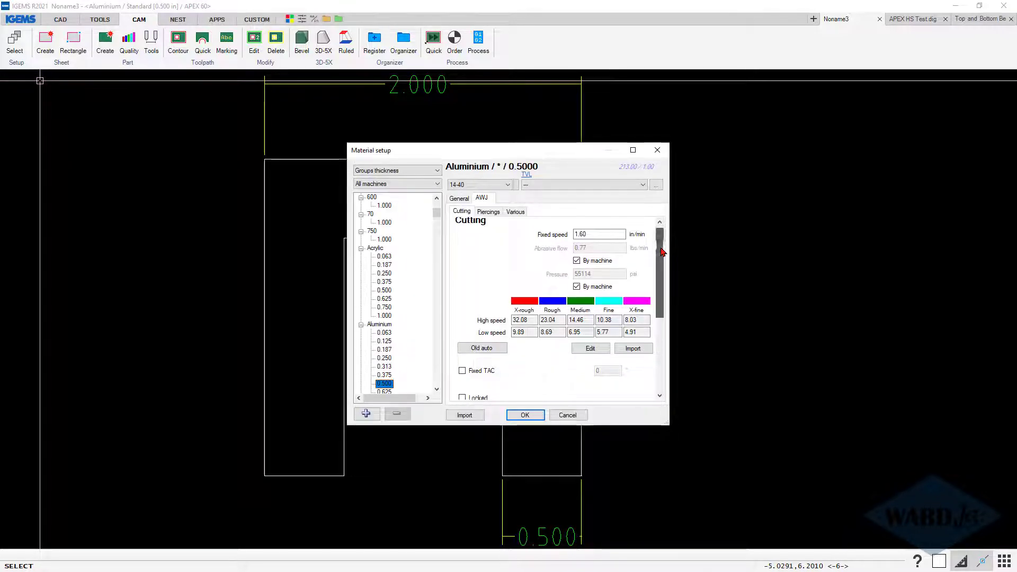
pyautogui.scroll(-5, 661, 275)
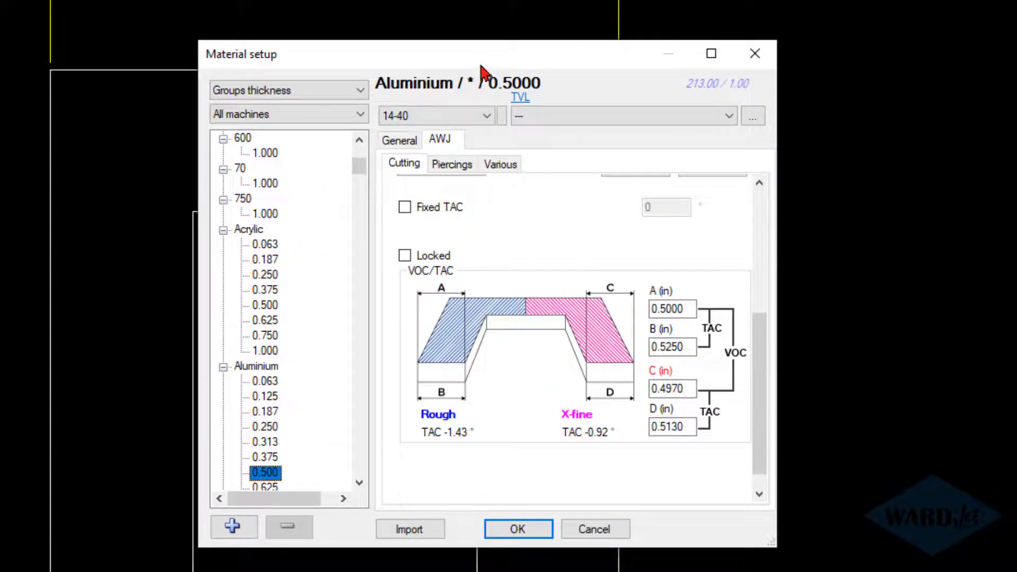
pyautogui.moveTo(483, 56); pyautogui.dragTo(587, 48)
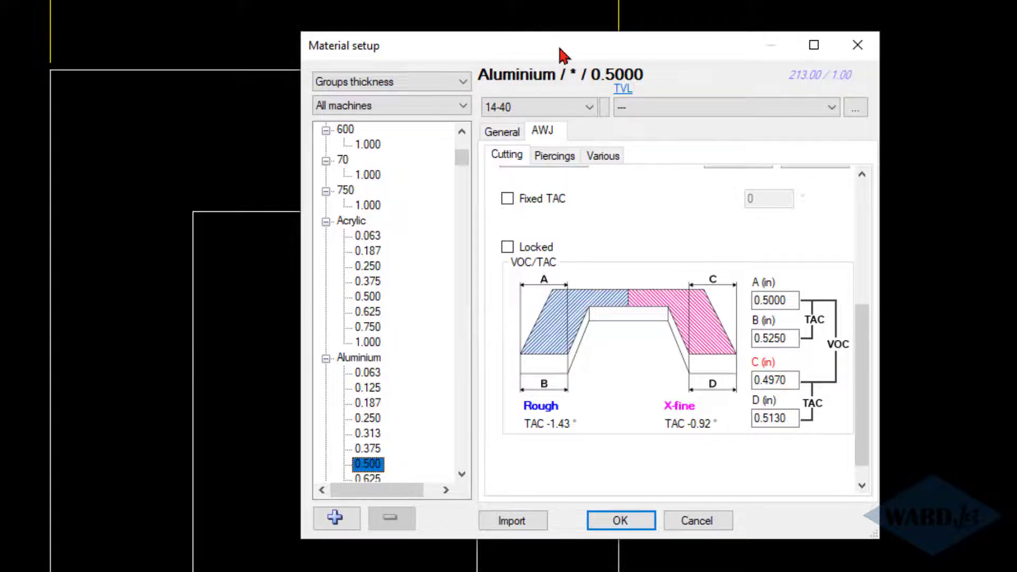
pyautogui.moveTo(560, 50)
pyautogui.mouseDown()
pyautogui.moveTo(854, 56)
pyautogui.moveTo(542, 54)
pyautogui.mouseUp()
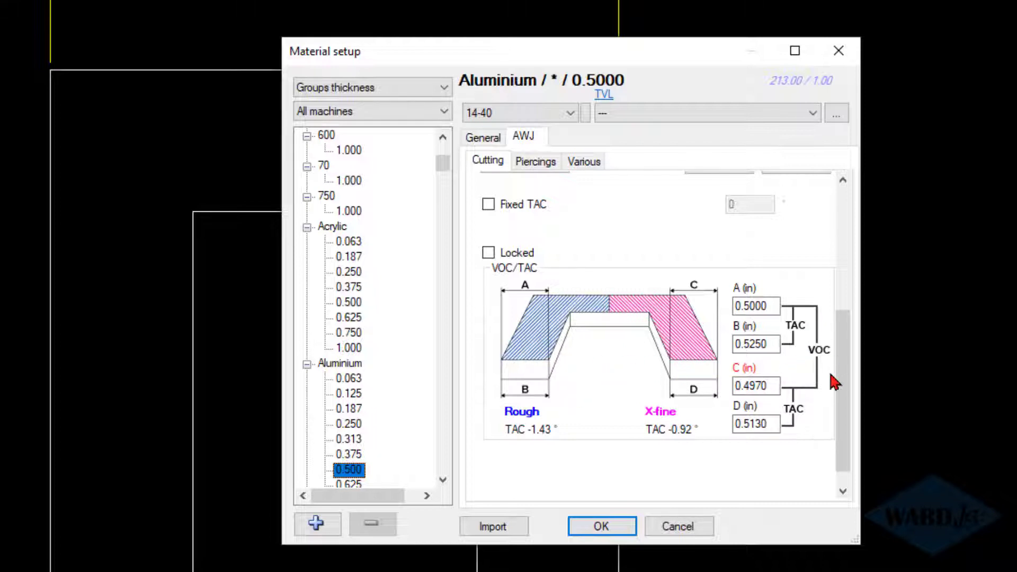
pyautogui.doubleClick(768, 305)
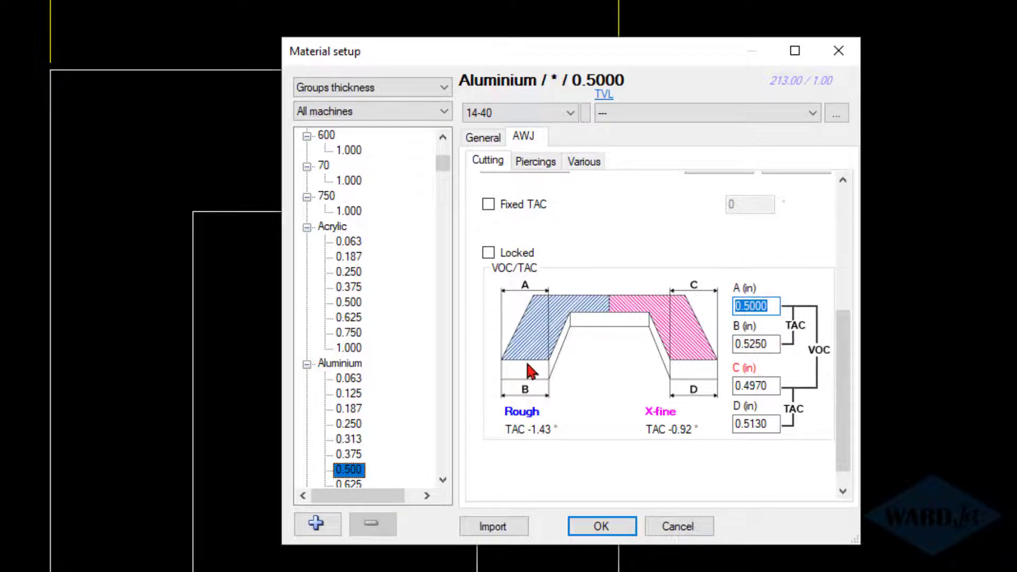
pyautogui.doubleClick(763, 386)
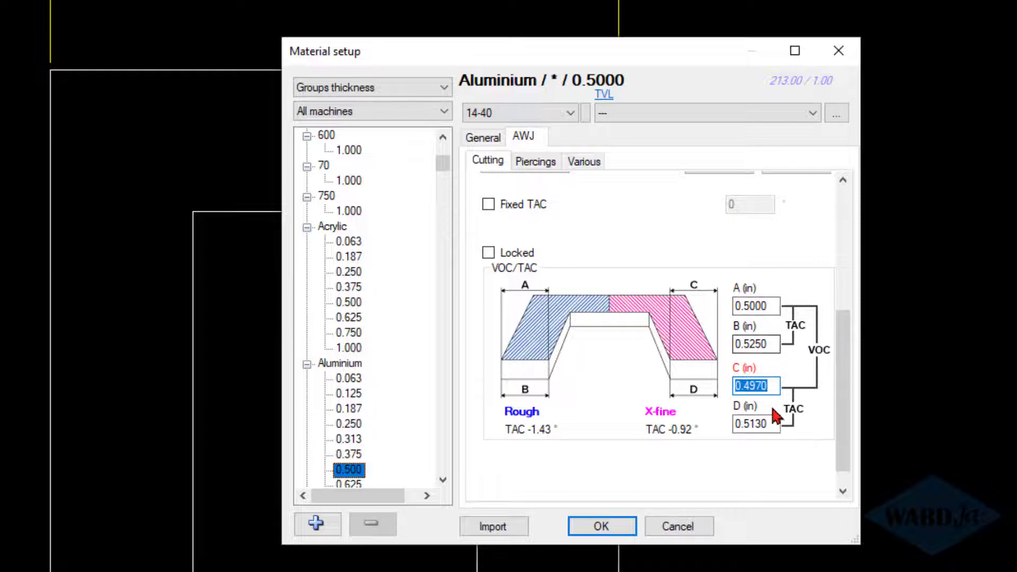
pyautogui.click(772, 306)
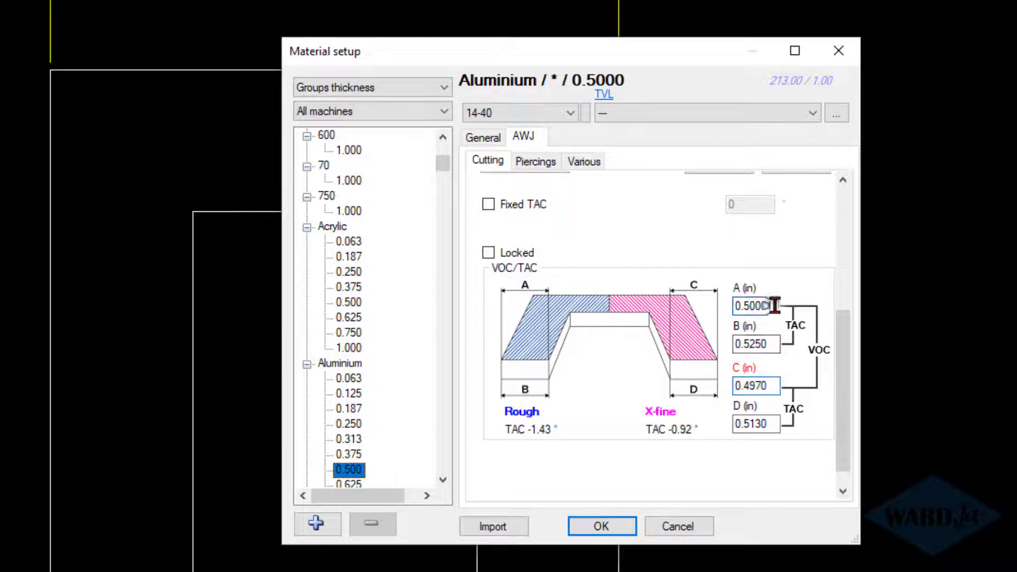
pyautogui.click(772, 345)
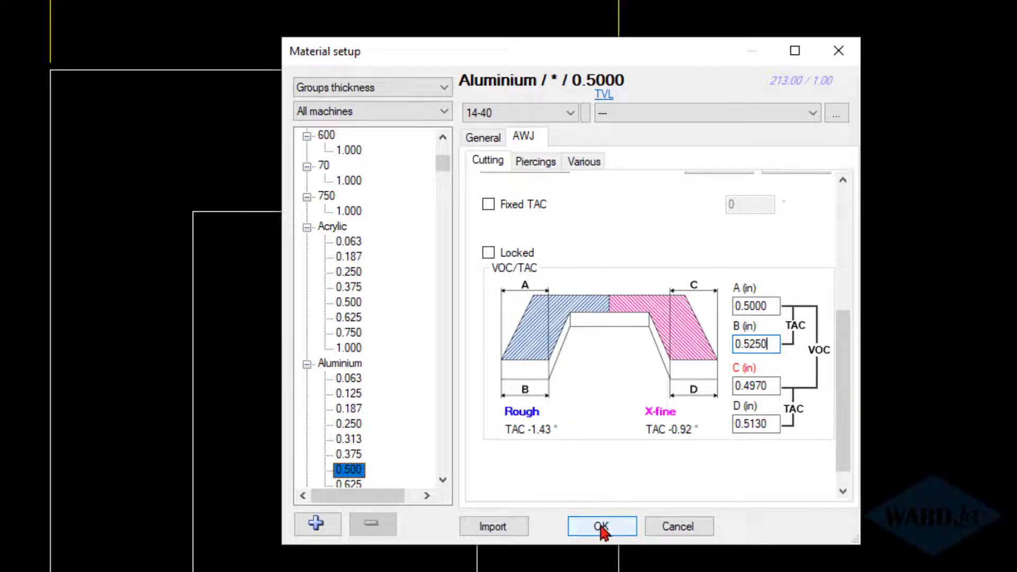
pyautogui.click(602, 526)
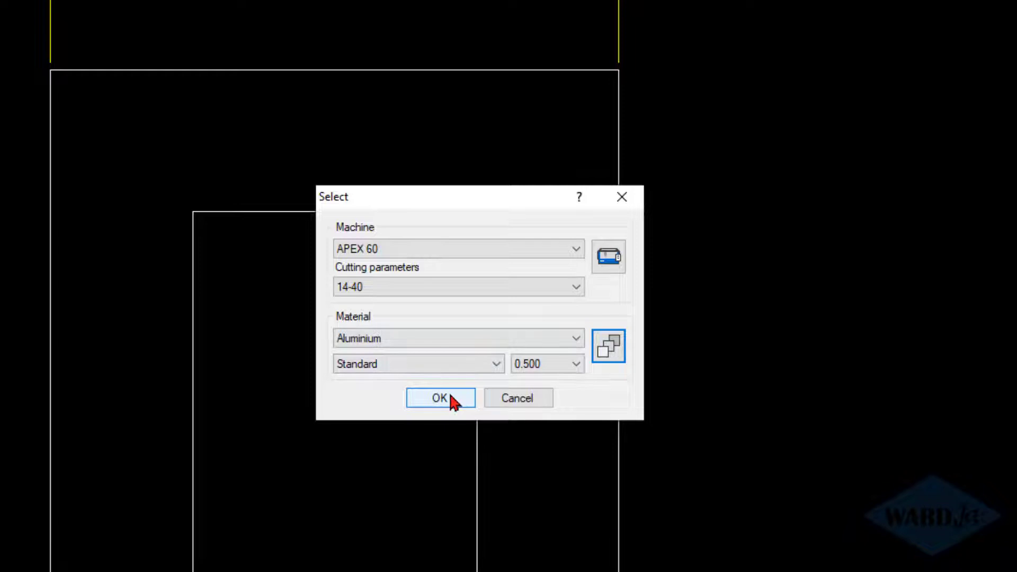
pyautogui.click(448, 391)
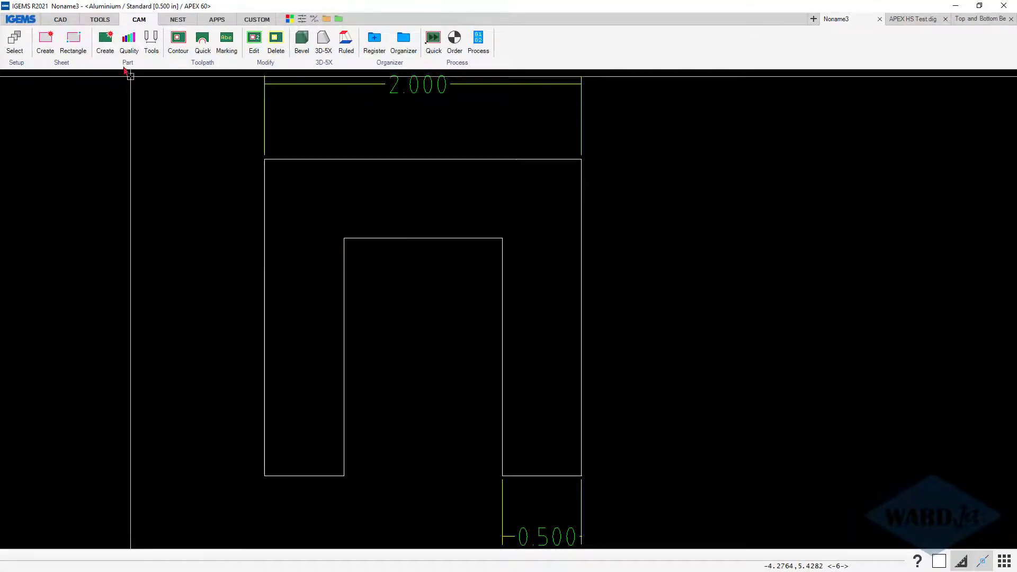
# Create a part from the inverted-U outline with Medium quality for its contours
pyautogui.click(104, 43)
pyautogui.moveTo(182, 137); pyautogui.dragTo(653, 498)
pyautogui.rightClick(655, 496)
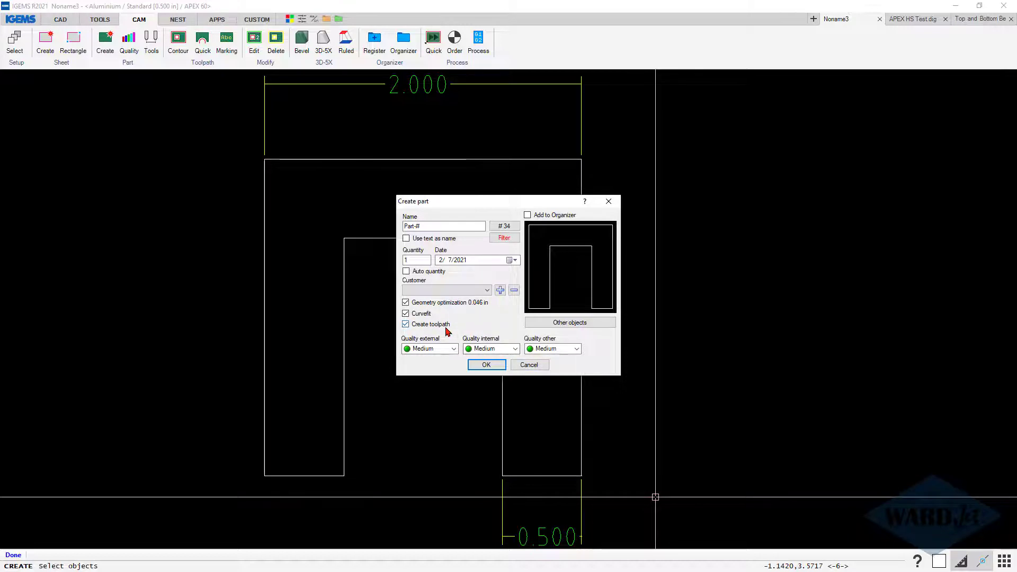
pyautogui.click(486, 364)
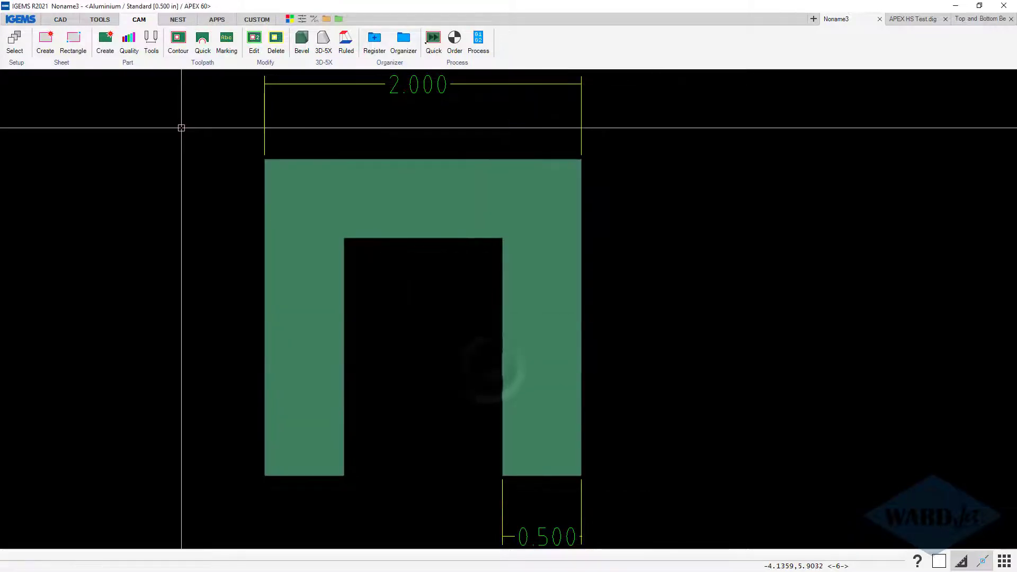
# Paint Rough quality around the part's left leg, from the outer top edge to the middle of the inner top edge
pyautogui.click(129, 42)
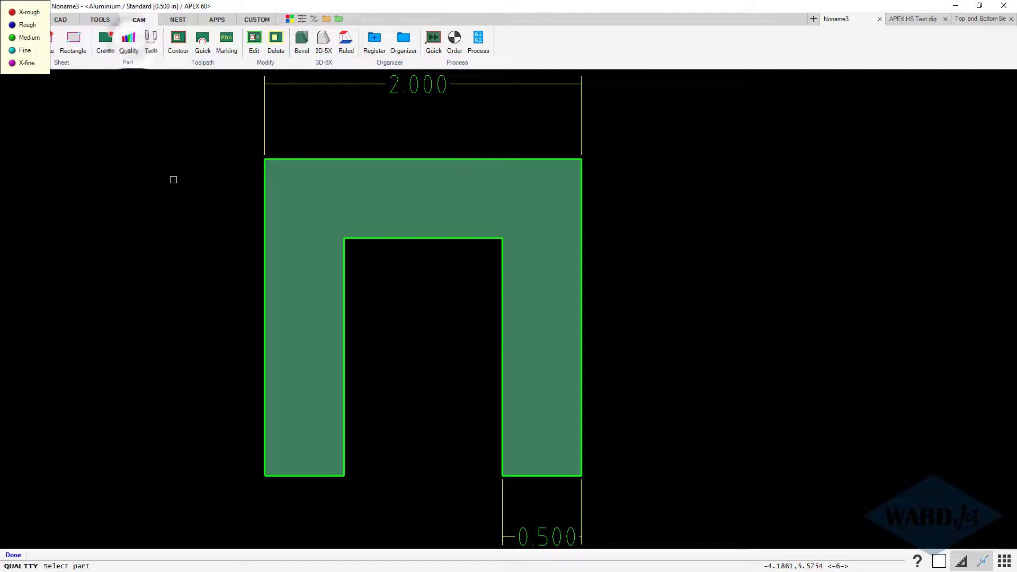
pyautogui.click(319, 160)
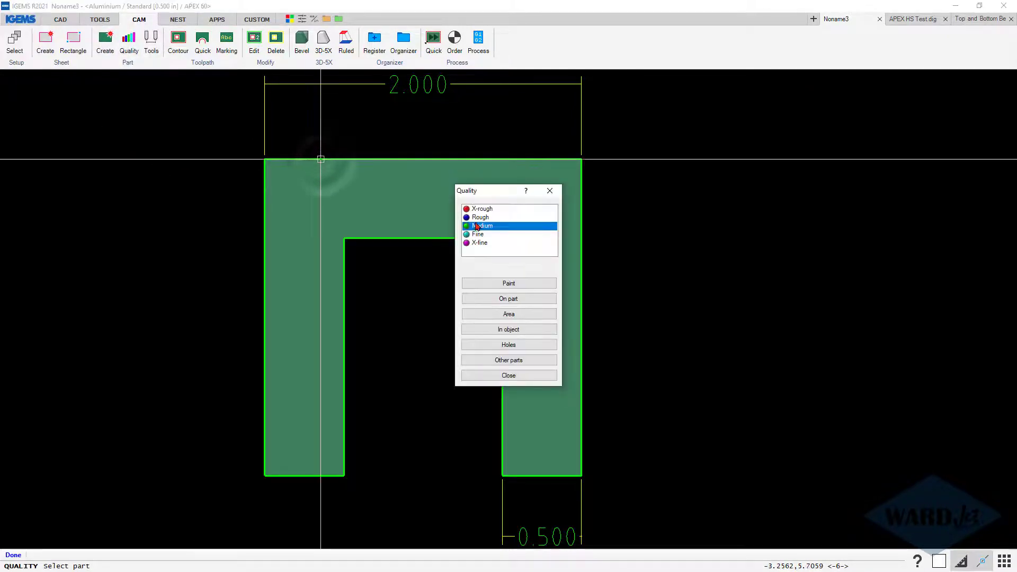
pyautogui.click(498, 286)
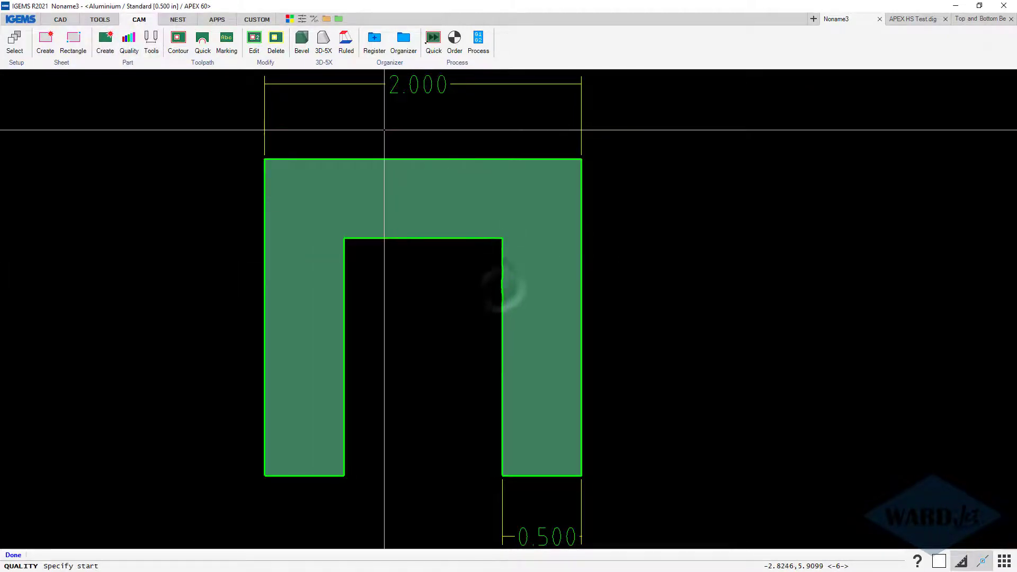
pyautogui.click(377, 158)
pyautogui.click(419, 238)
pyautogui.rightClick(379, 256)
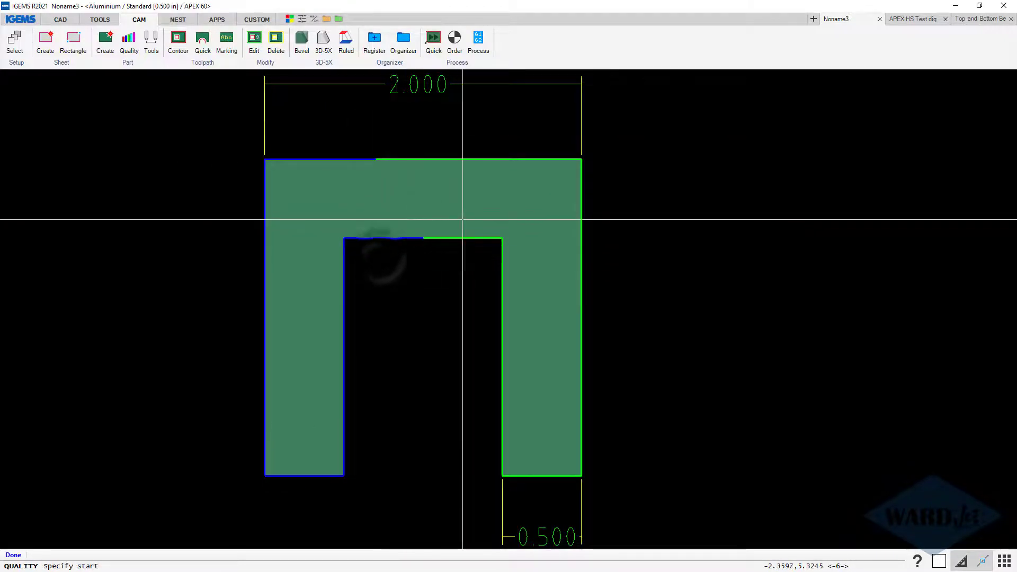
# Paint X-fine quality around the part's right leg, between the two ends of the Rough section, and finish the quality assignment
pyautogui.click(479, 243)
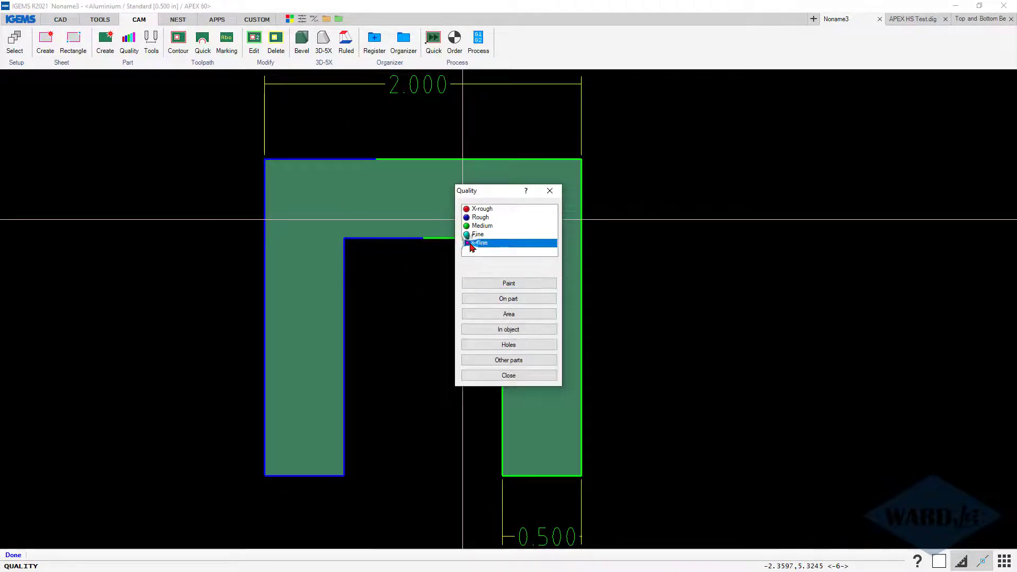
pyautogui.click(500, 283)
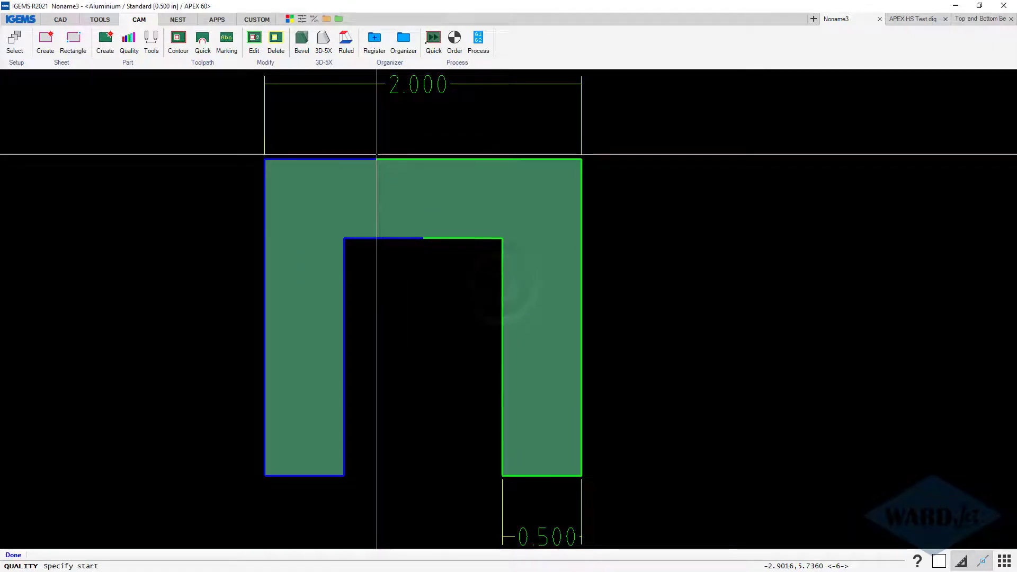
pyautogui.click(377, 159)
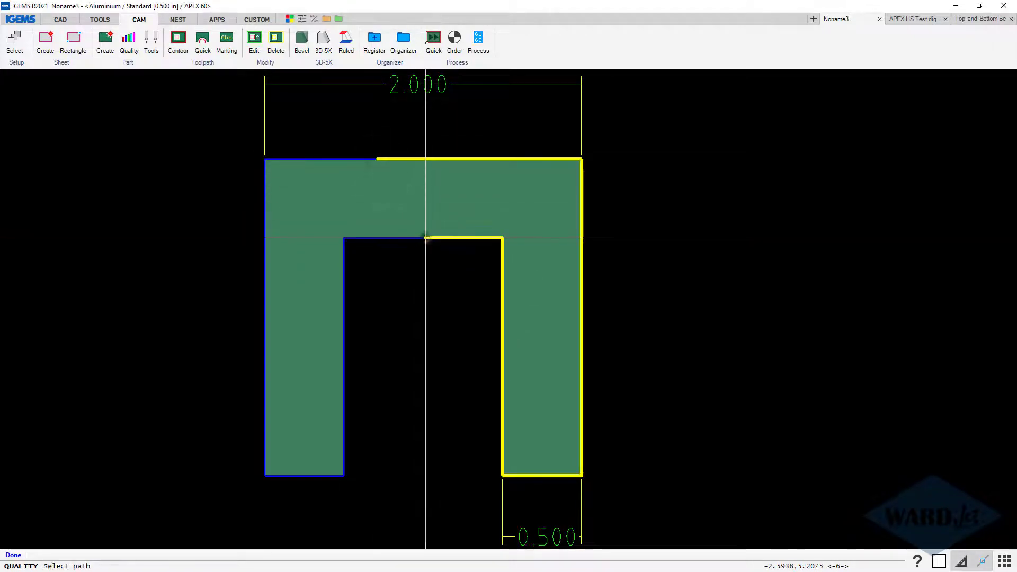
pyautogui.click(428, 227)
pyautogui.rightClick(455, 206)
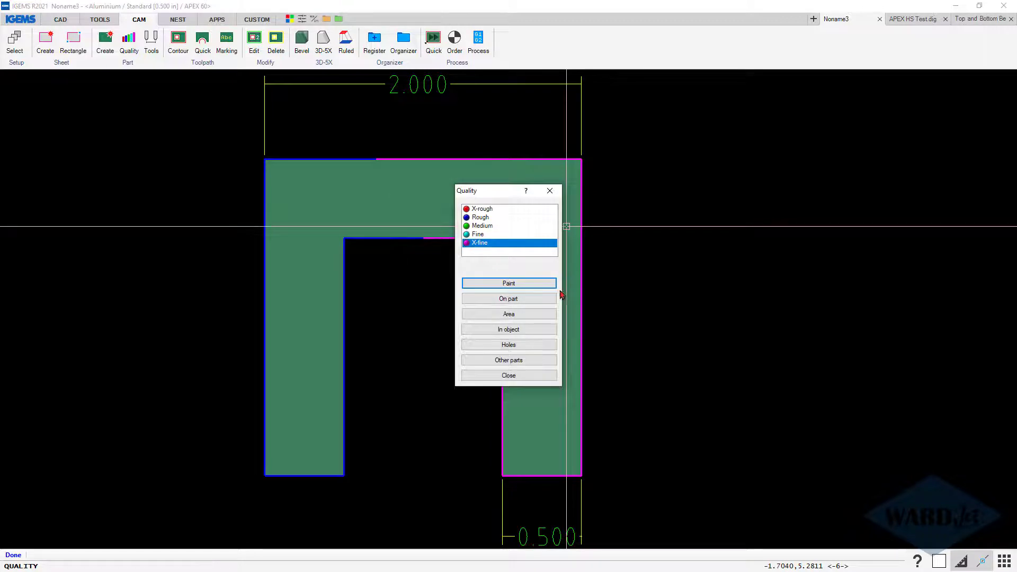
pyautogui.click(493, 376)
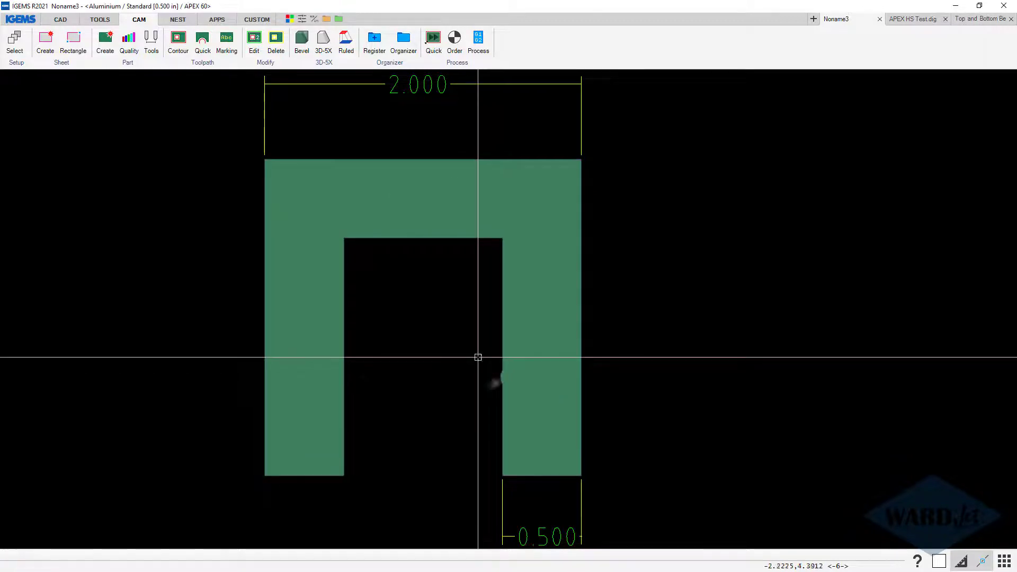
# Load the Thin Metal favorite for the contour toolpath and set the external lead type to TAB
pyautogui.click(179, 43)
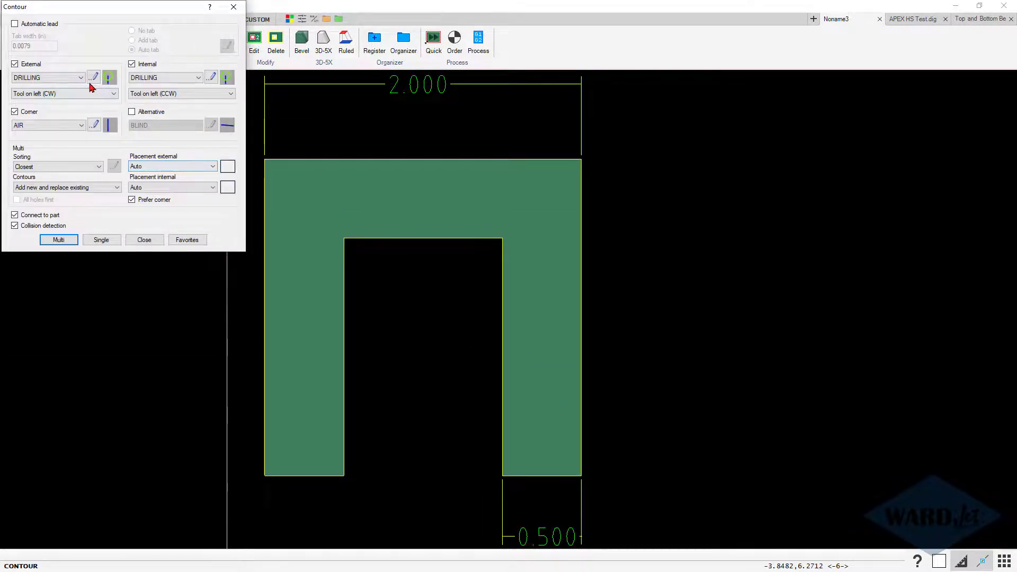
pyautogui.click(184, 241)
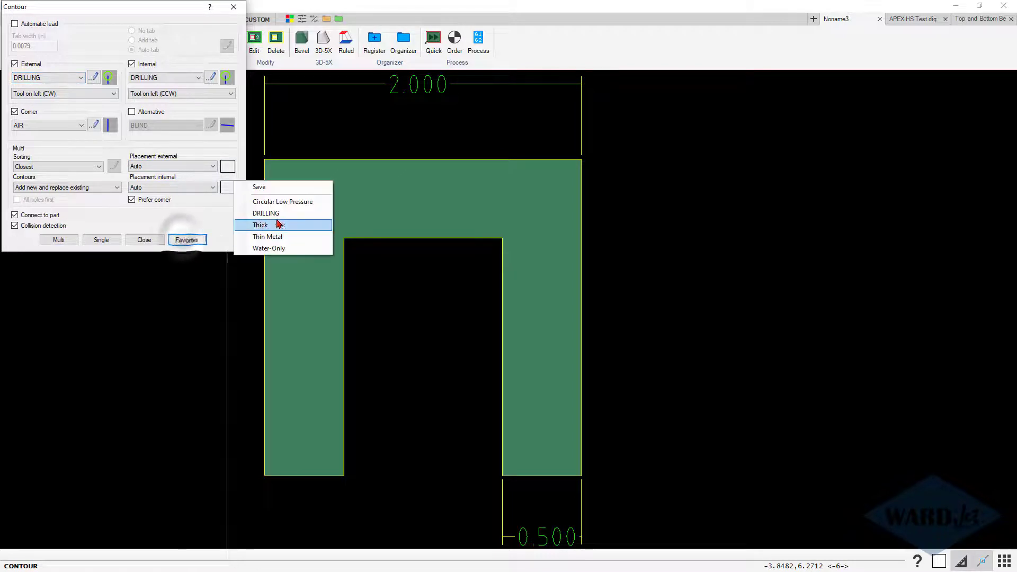
pyautogui.click(276, 237)
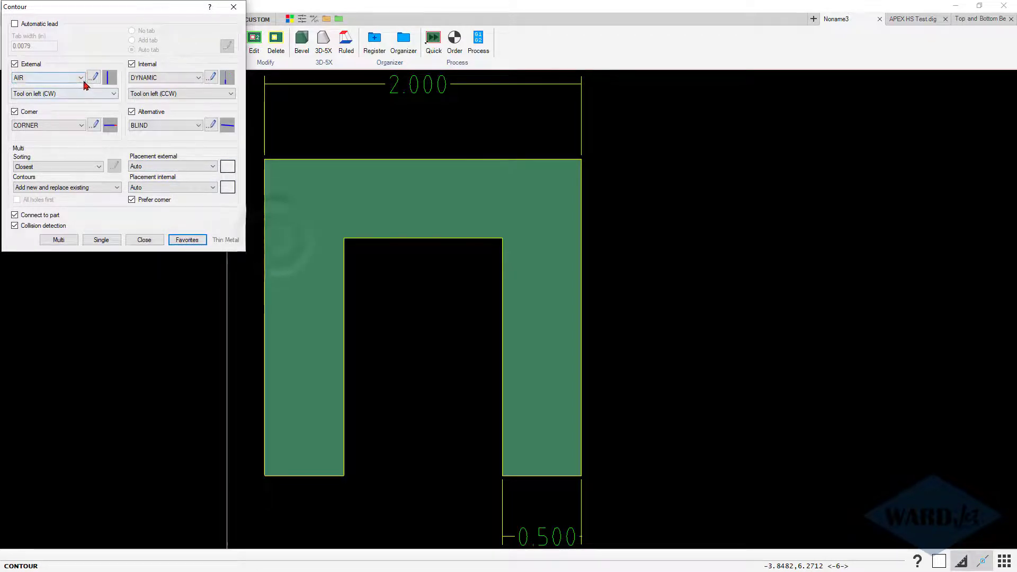
pyautogui.click(81, 78)
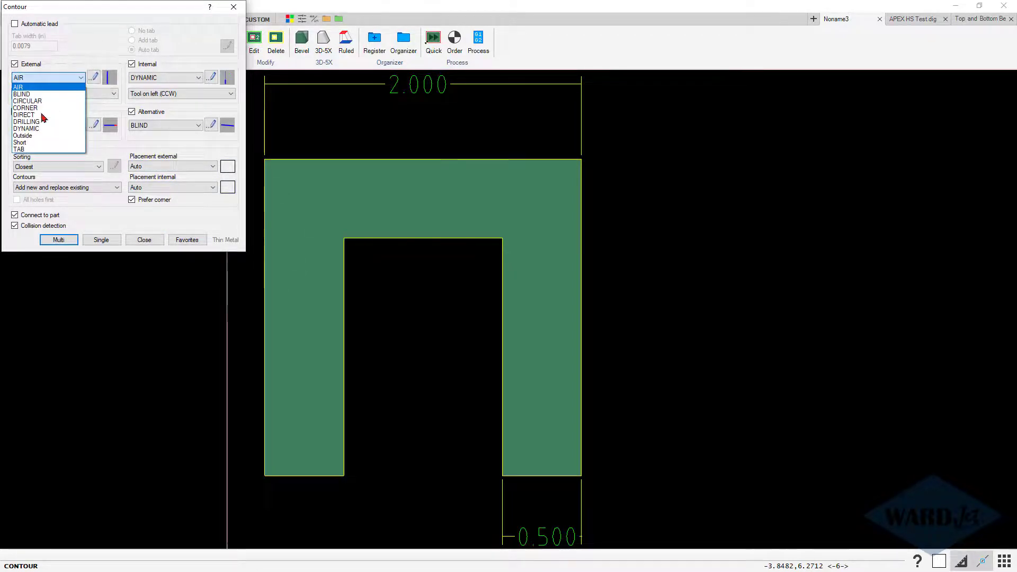
pyautogui.click(20, 149)
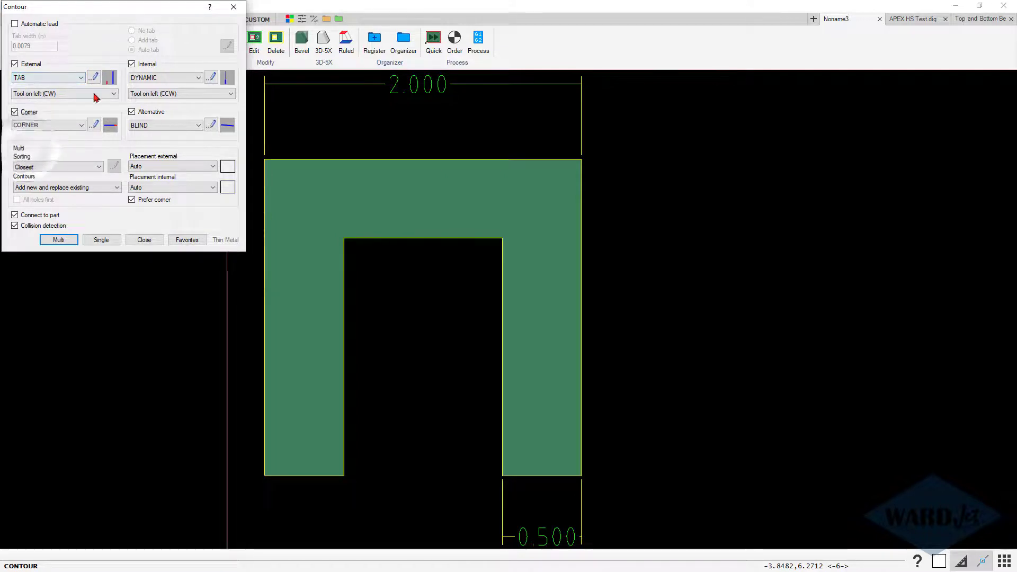
# Add a single contour toolpath with its TAB lead near the middle of the part's outer top edge
pyautogui.click(101, 239)
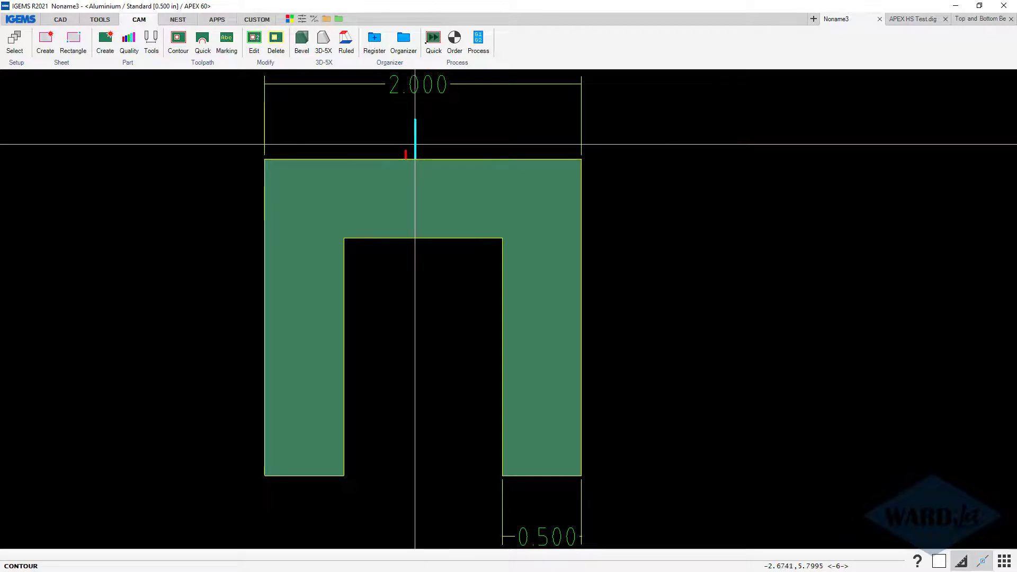
pyautogui.click(418, 144)
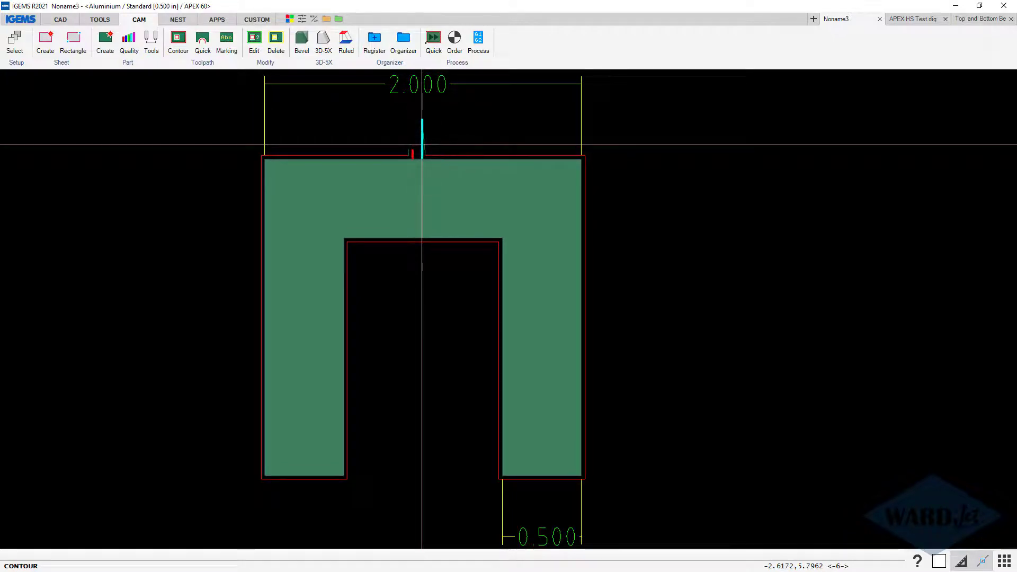
pyautogui.rightClick(452, 179)
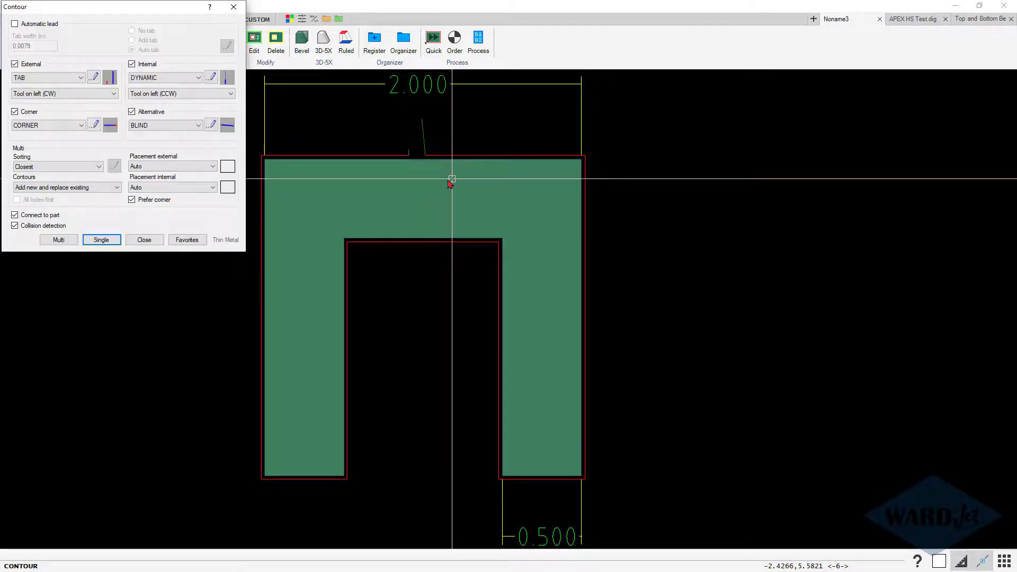
pyautogui.click(157, 242)
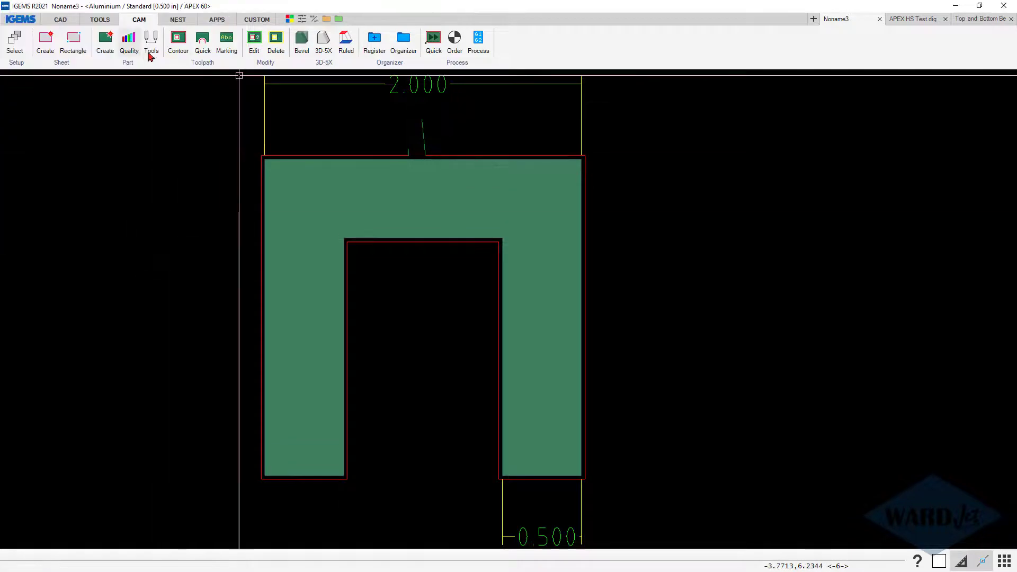
# Check the part's edge qualities and turn TAC-LAG off for its contour
pyautogui.click(126, 44)
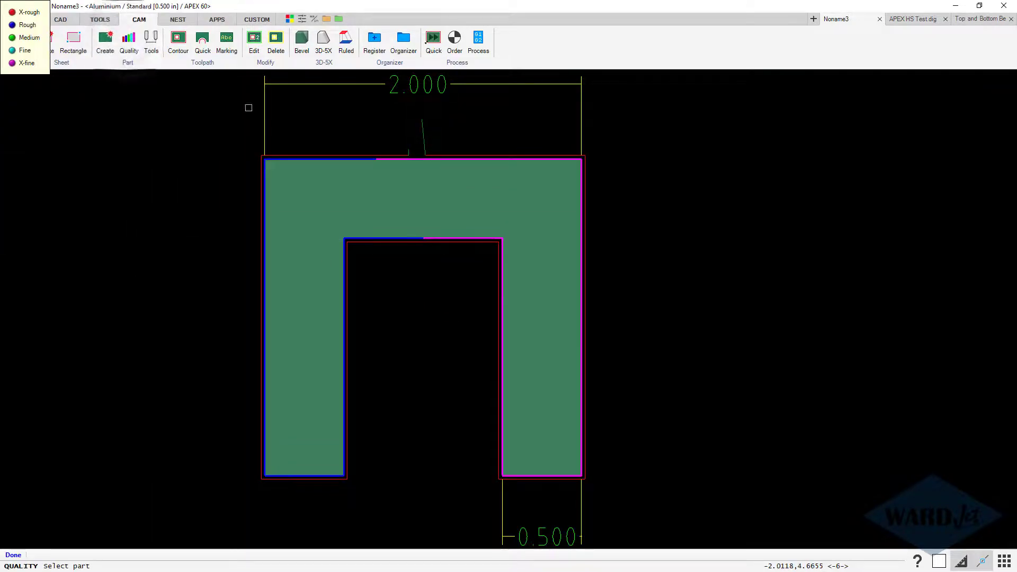
pyautogui.rightClick(143, 153)
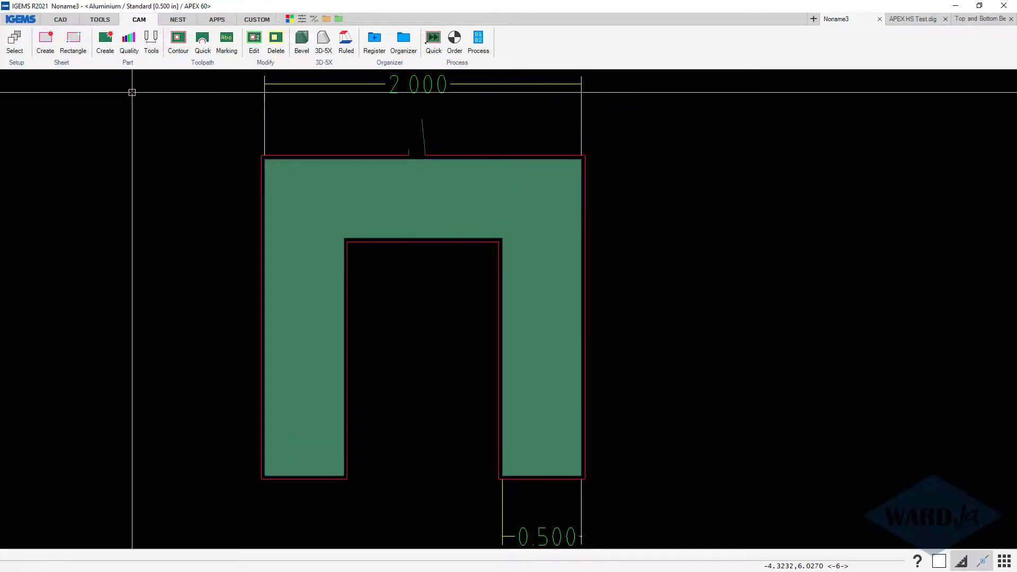
pyautogui.click(132, 65)
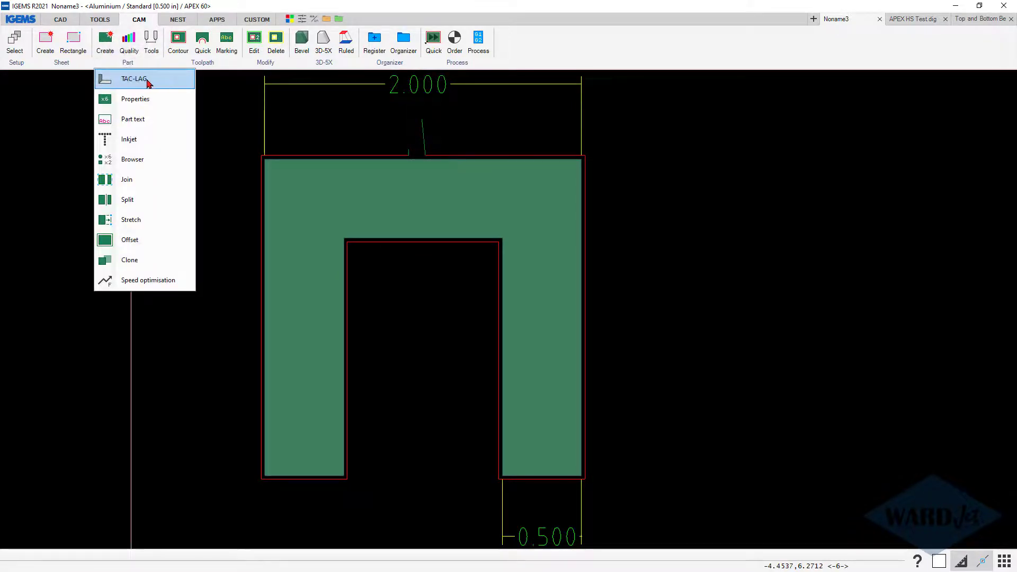
pyautogui.click(144, 80)
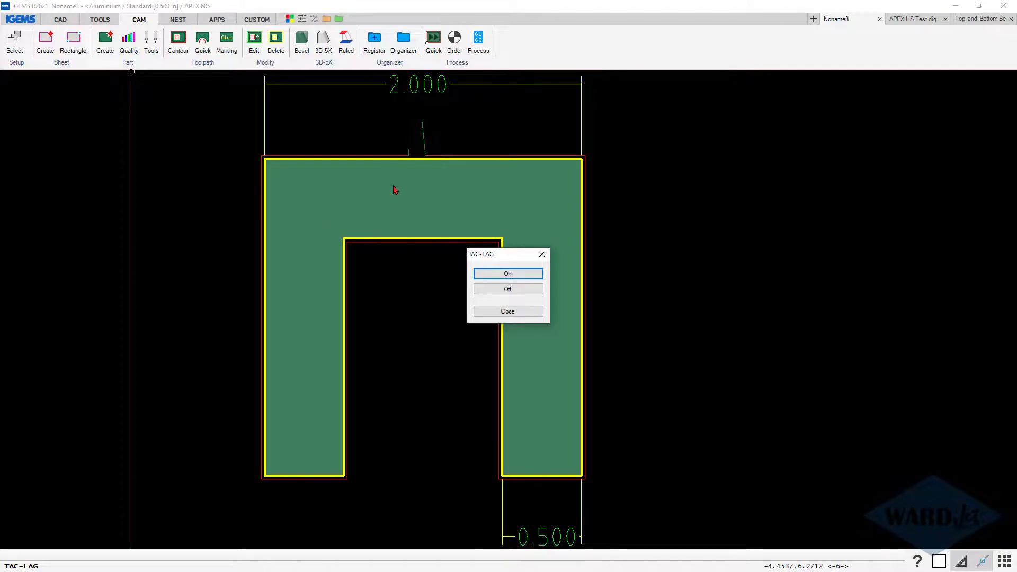
pyautogui.click(507, 289)
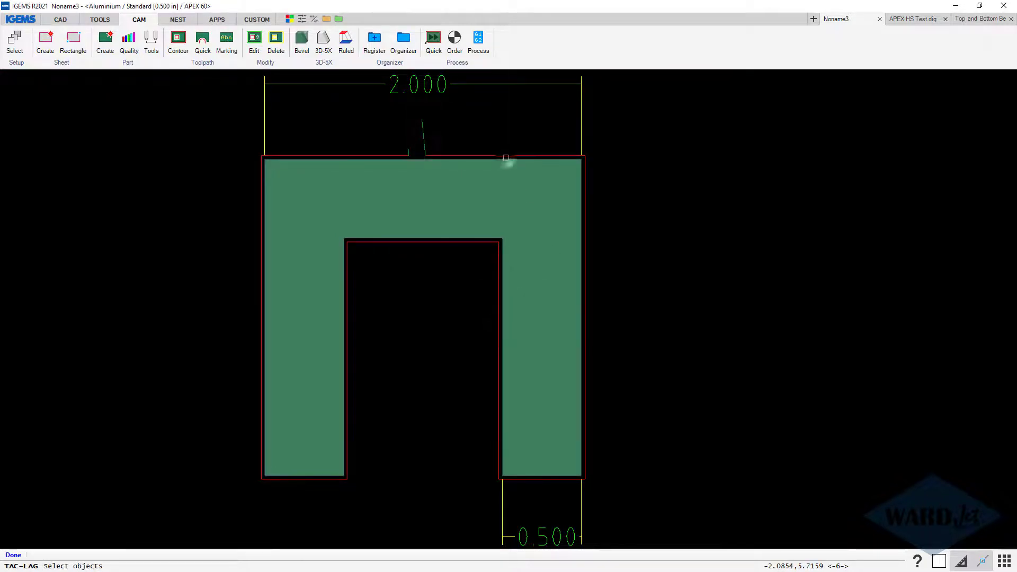
pyautogui.click(505, 158)
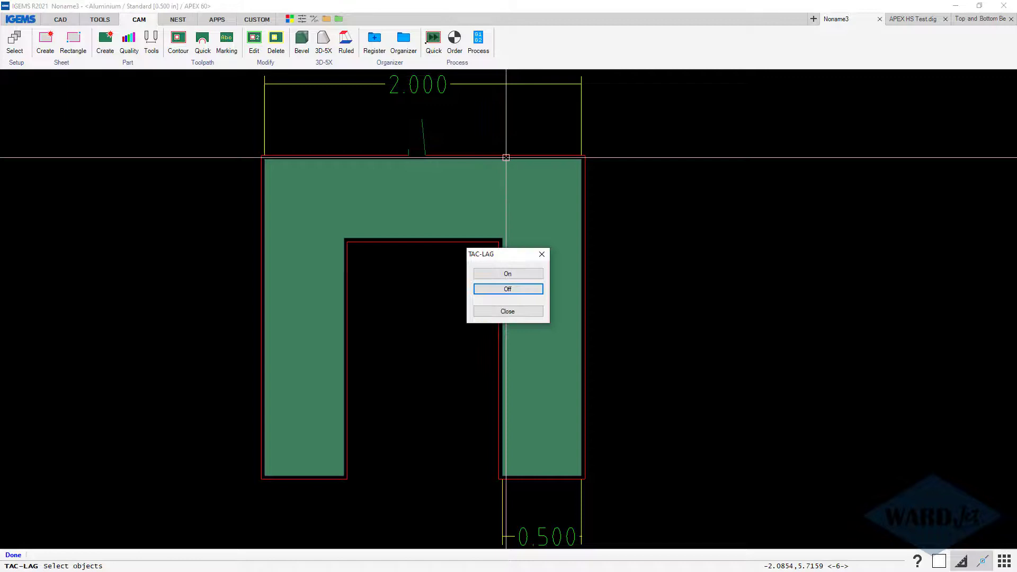
# Turn TAC-LAG back on for the part's contour and finish the TAC-LAG assignment
pyautogui.click(495, 274)
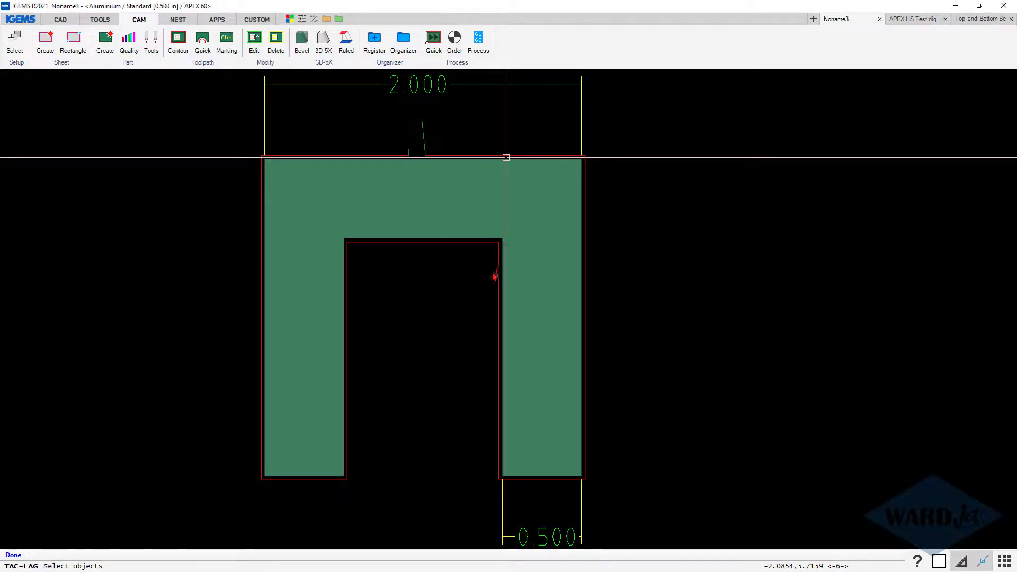
pyautogui.click(463, 158)
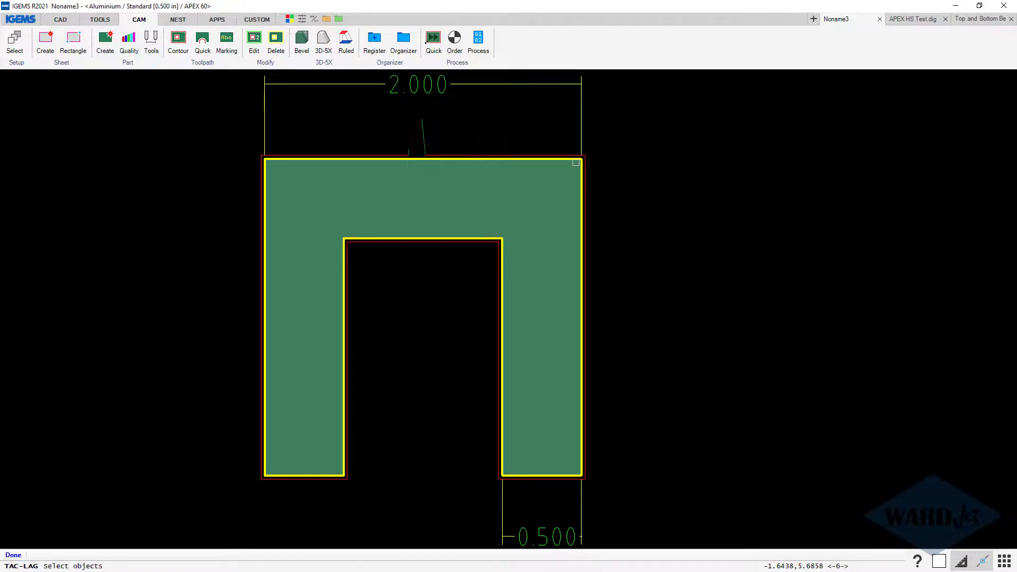
pyautogui.rightClick(576, 163)
pyautogui.click(509, 311)
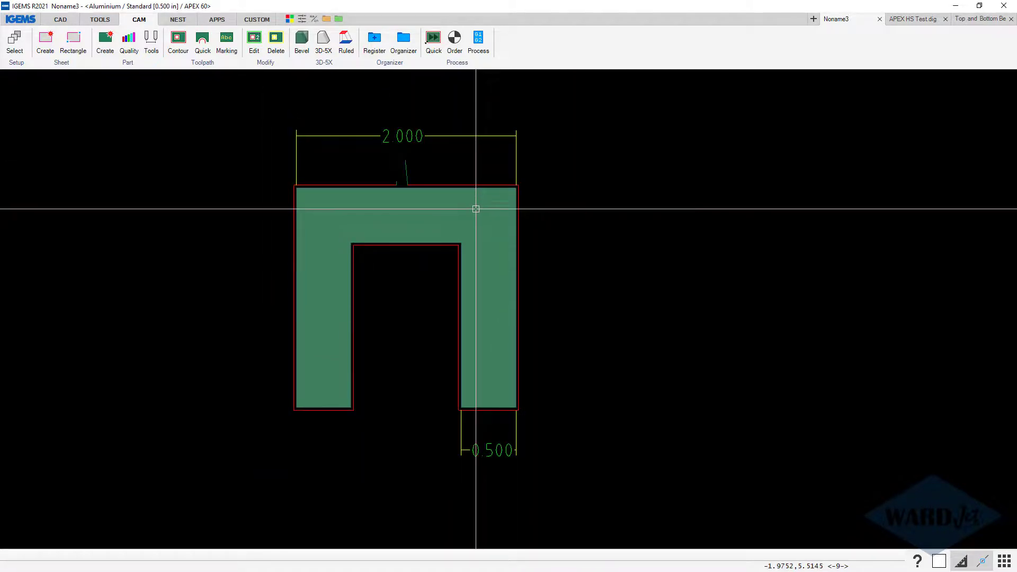
# Create a cutting order for the inverted-U part with the zero point at its lower-left corner
pyautogui.click(454, 38)
pyautogui.click(429, 210)
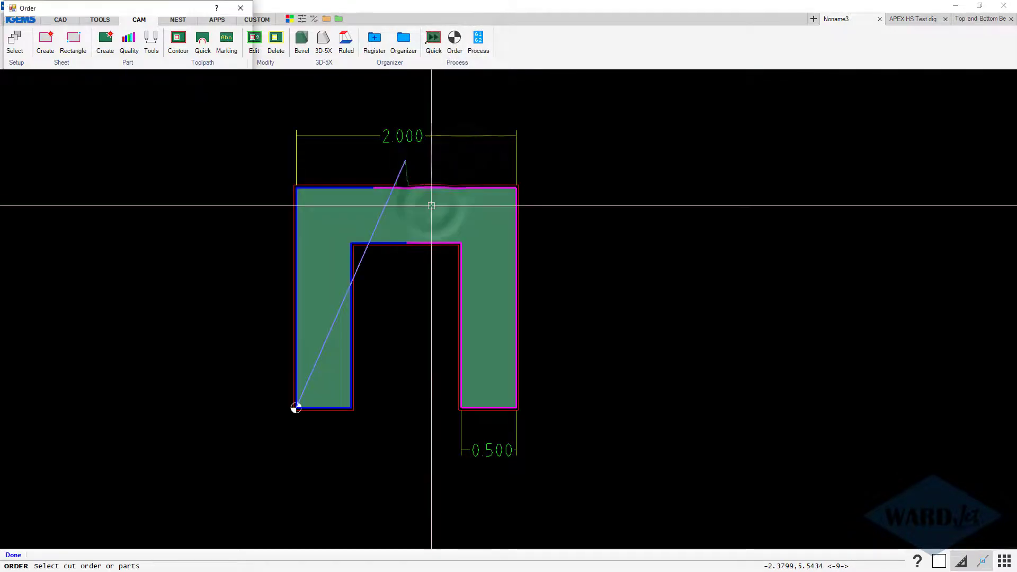
pyautogui.click(118, 224)
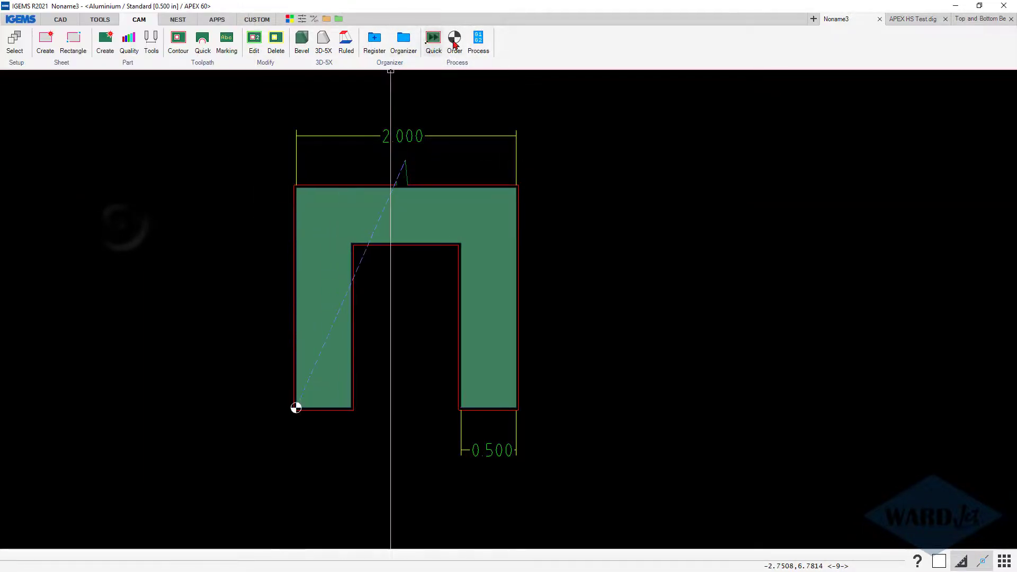
# Set TAC to Yes but ask in the Cutting settings of the APEX 60 process strategy
pyautogui.click(478, 43)
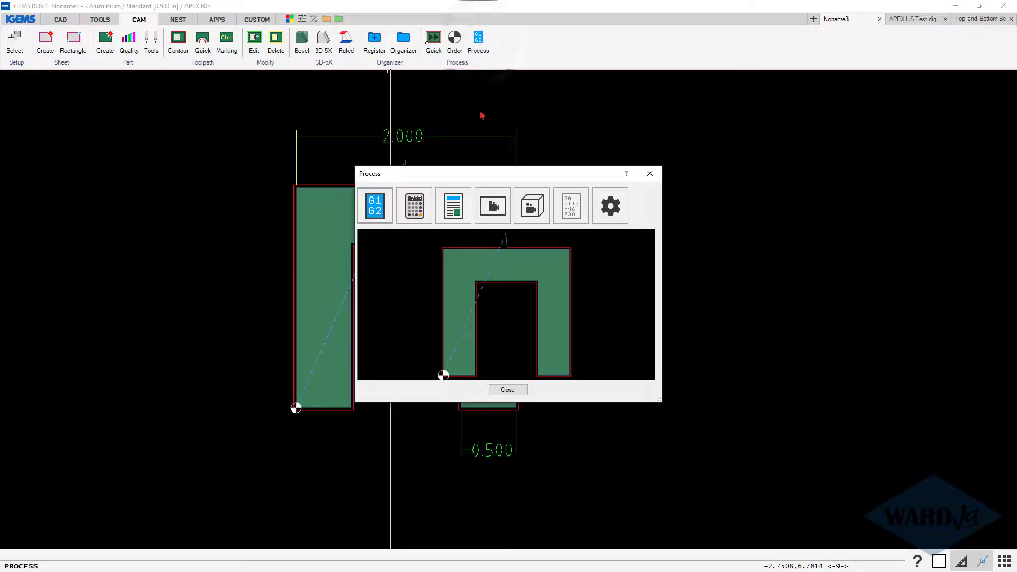
pyautogui.moveTo(543, 179); pyautogui.dragTo(534, 167)
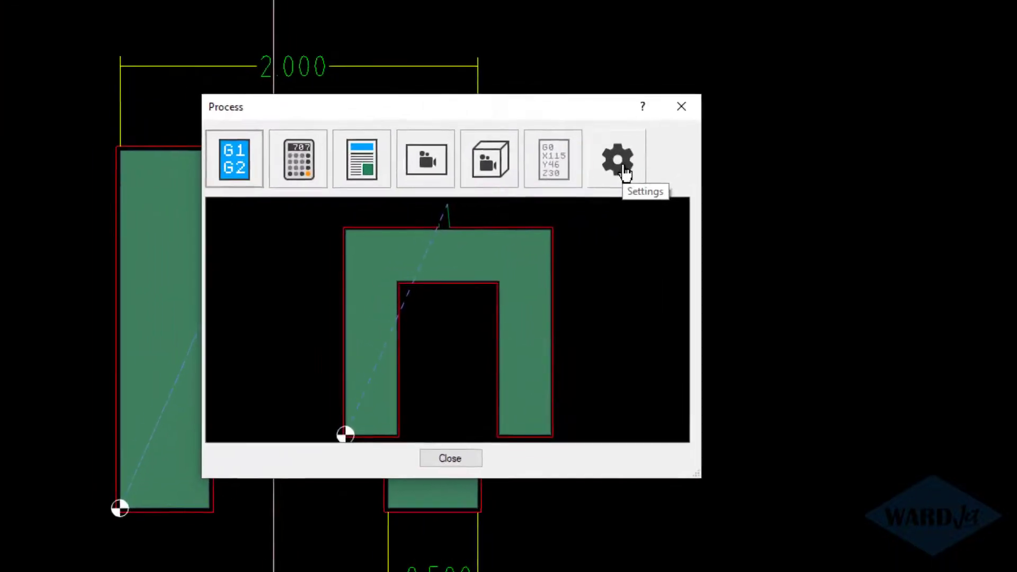
pyautogui.click(628, 165)
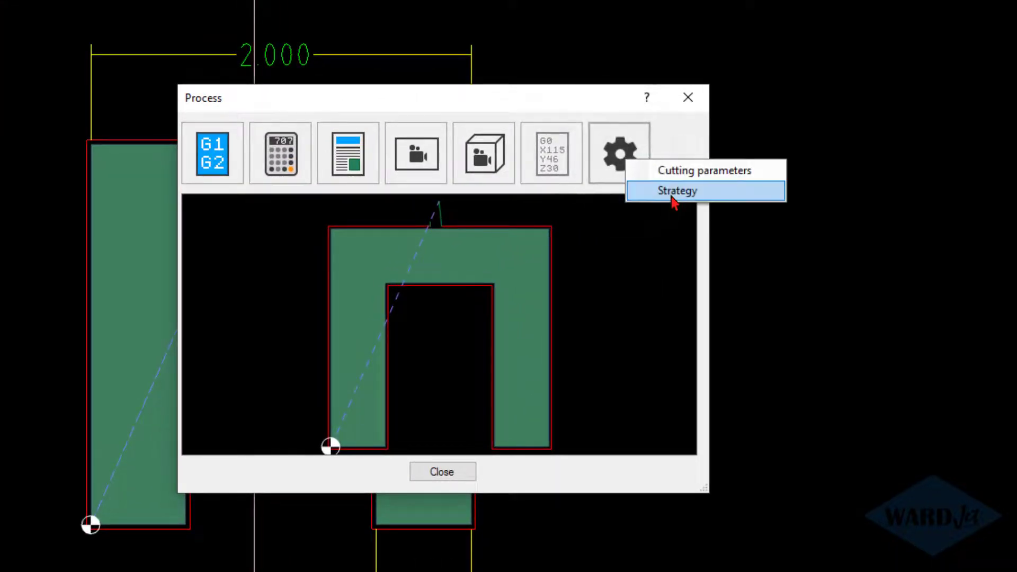
pyautogui.click(672, 195)
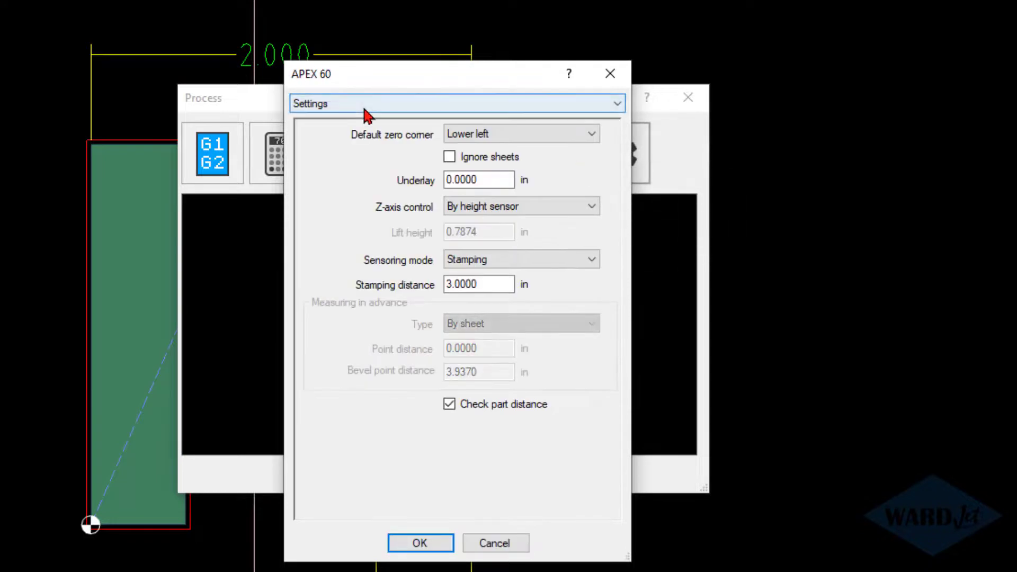
pyautogui.click(361, 103)
pyautogui.click(334, 180)
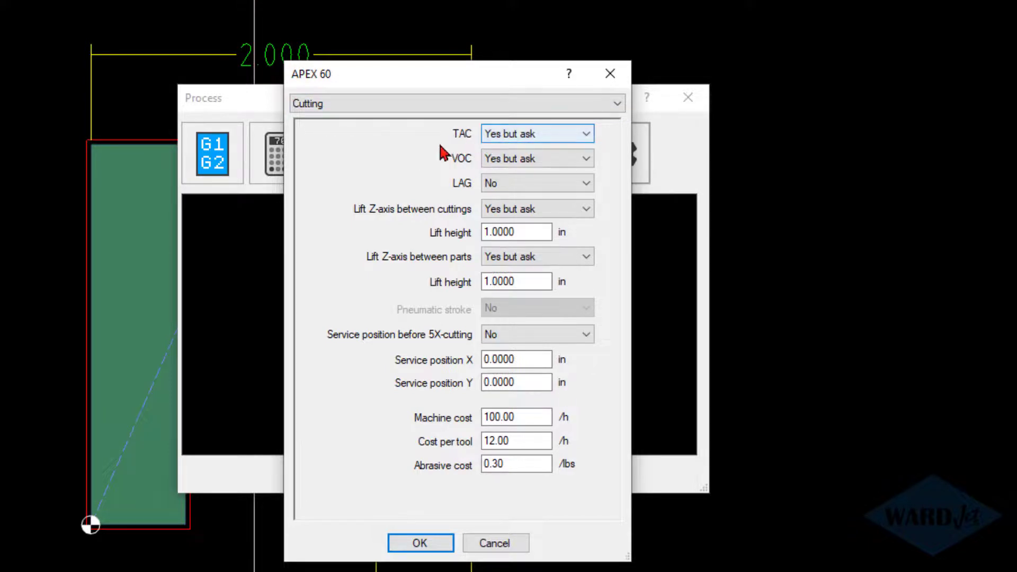
pyautogui.click(586, 139)
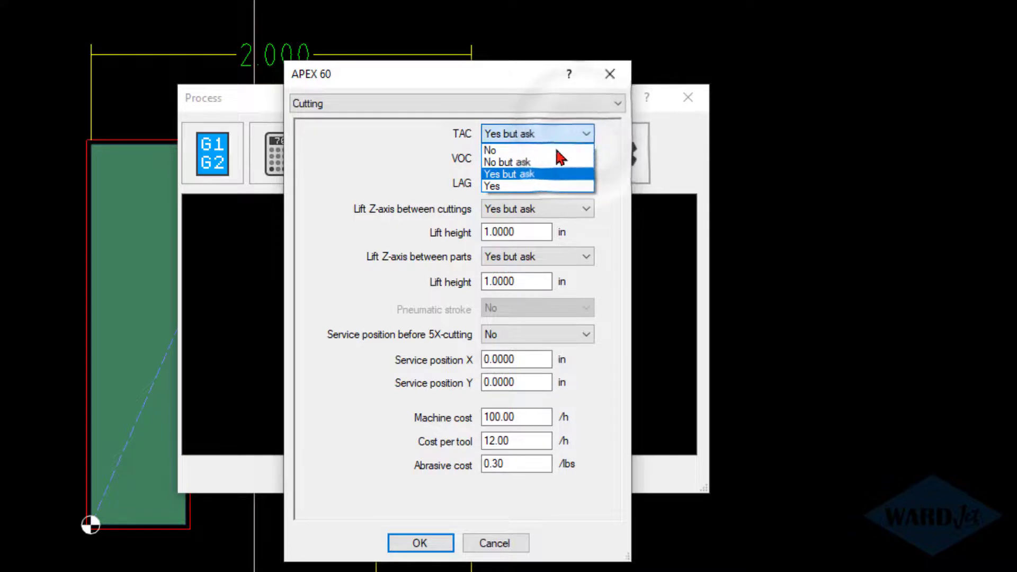
pyautogui.click(522, 176)
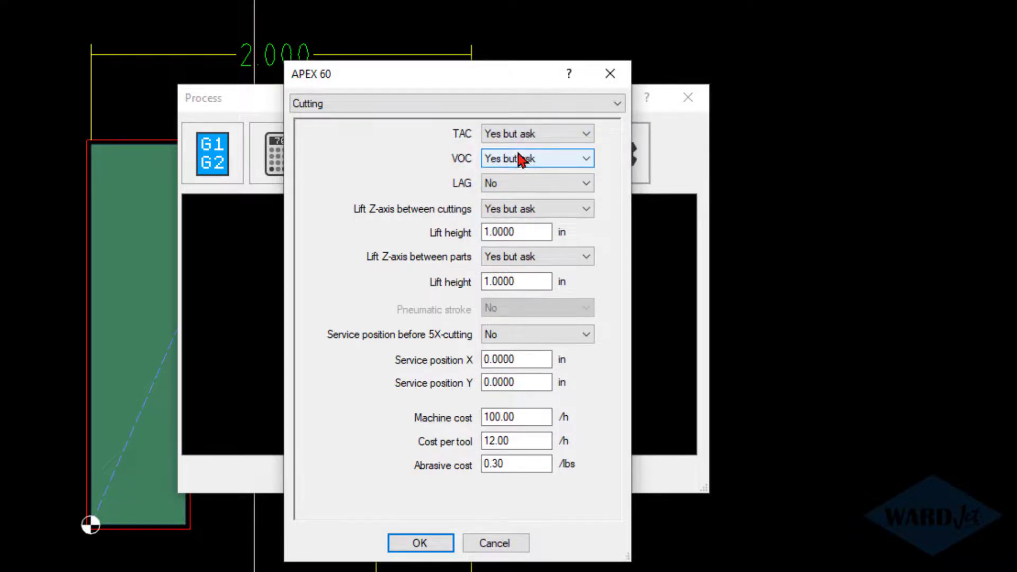
pyautogui.click(424, 542)
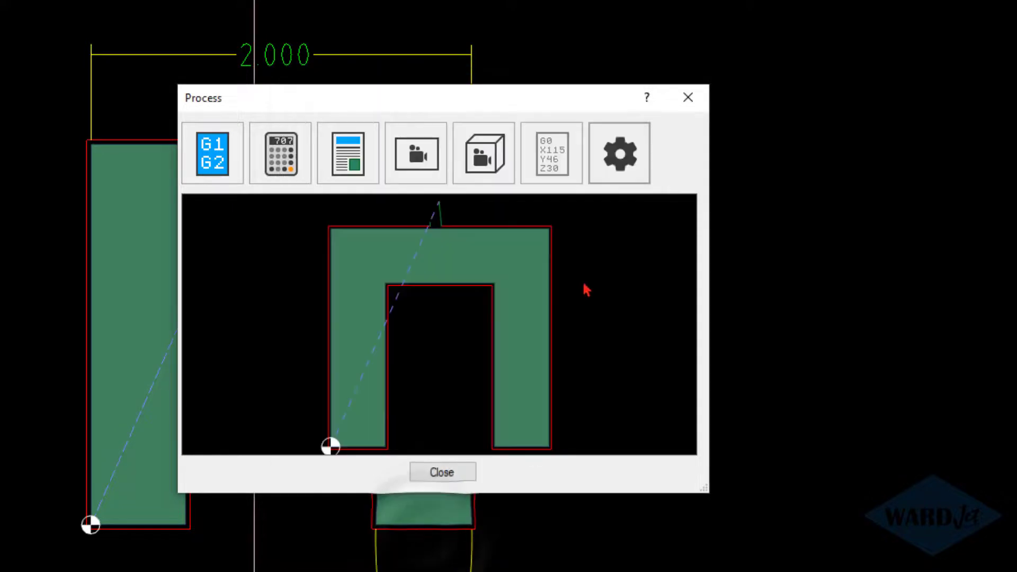
# Run the 2D cutting simulation with both Z-axis lifts, TAC and VOC enabled and a tool diameter of 0.0440
pyautogui.click(425, 169)
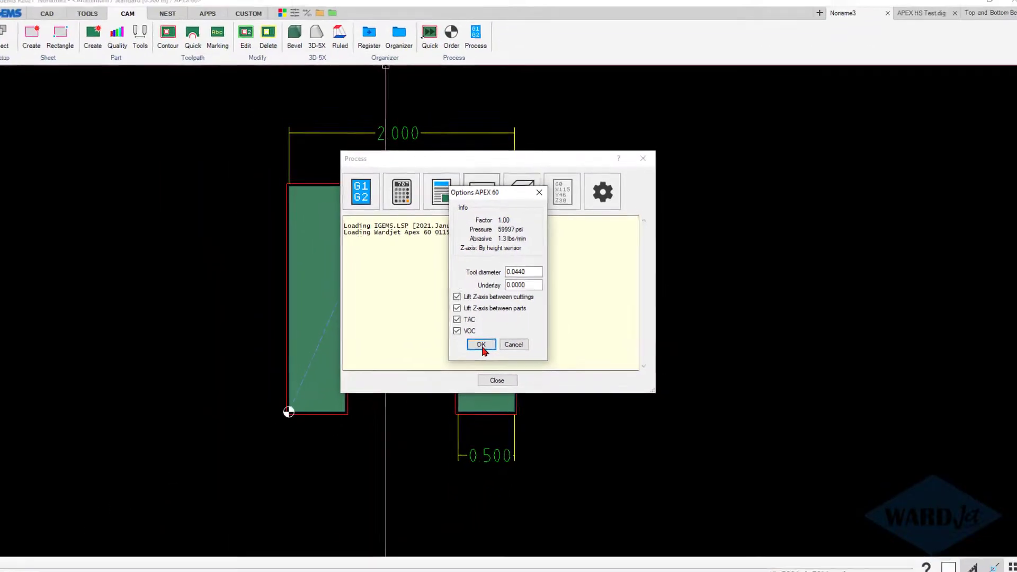
pyautogui.click(416, 411)
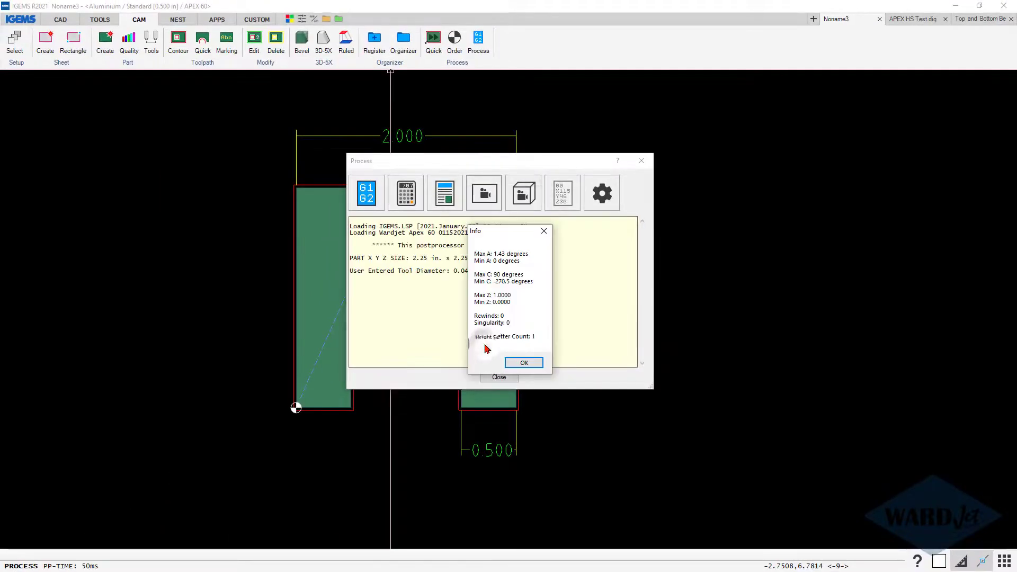
pyautogui.click(522, 364)
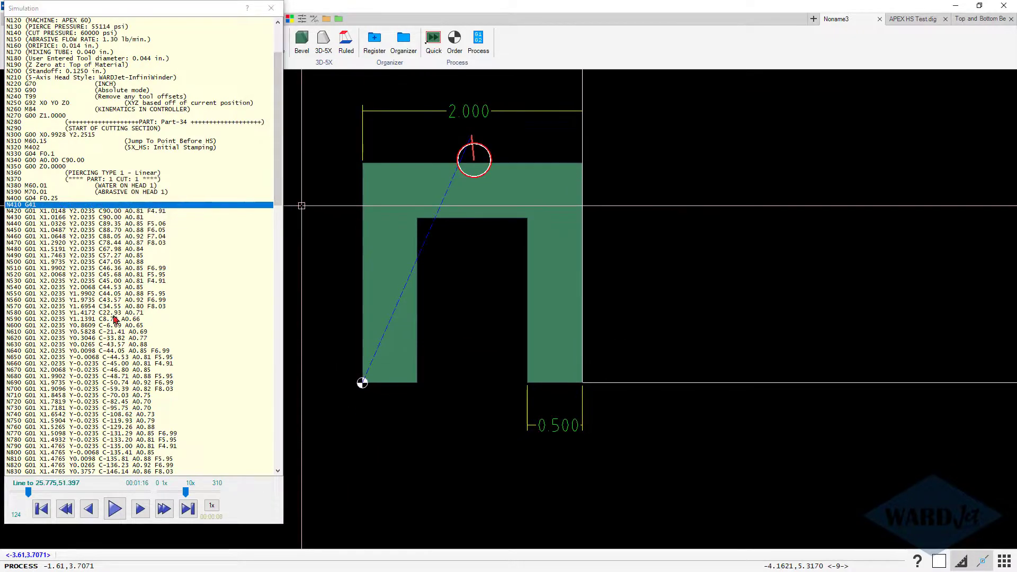
# Jump the simulation through the G-code to line N1210 and back to N1010, at the middle of the inner top edge
pyautogui.click(114, 318)
pyautogui.moveTo(278, 181); pyautogui.dragTo(274, 364)
pyautogui.click(151, 292)
pyautogui.click(171, 180)
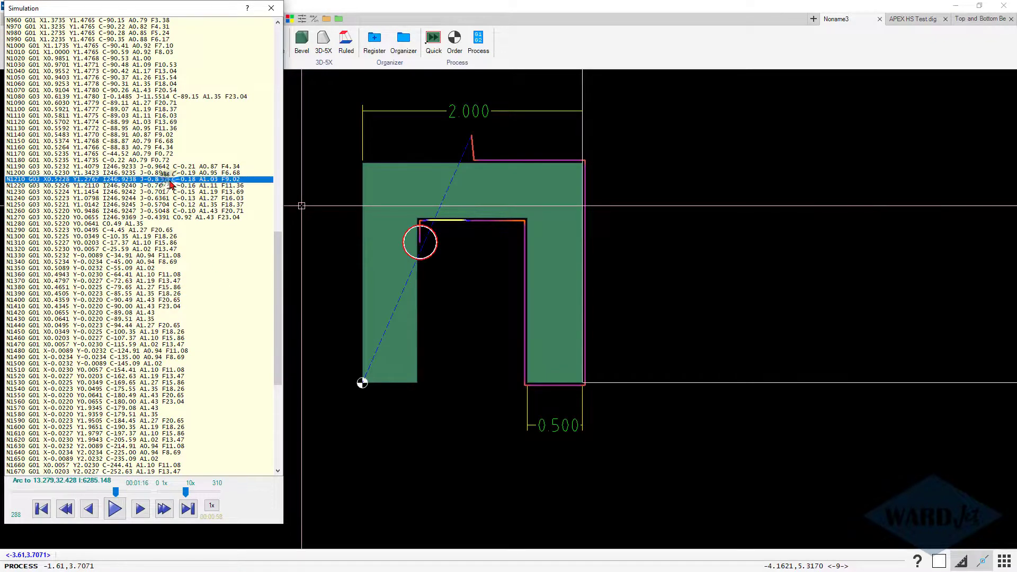
pyautogui.click(154, 129)
pyautogui.click(150, 52)
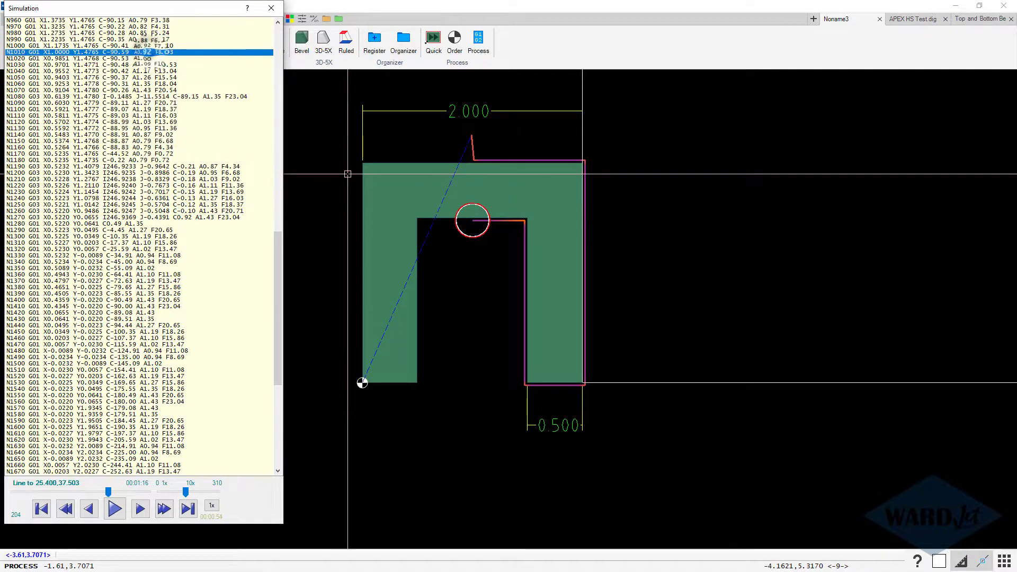
# Compare the toolpath, tilt and feed at lines N1060, N1070 and N1080, where X-fine changes to Rough
pyautogui.scroll(12, 449, 256)
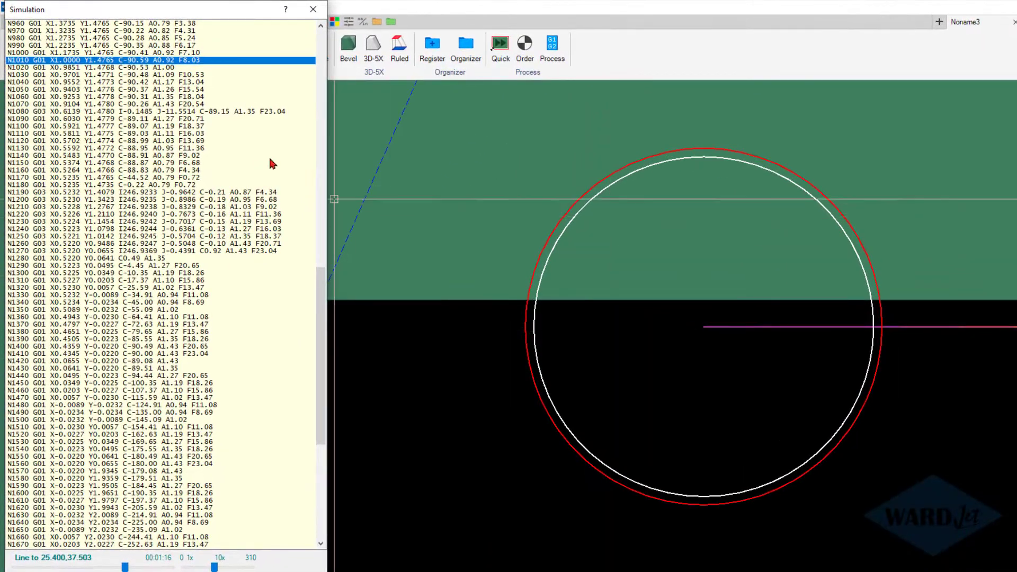
pyautogui.click(193, 98)
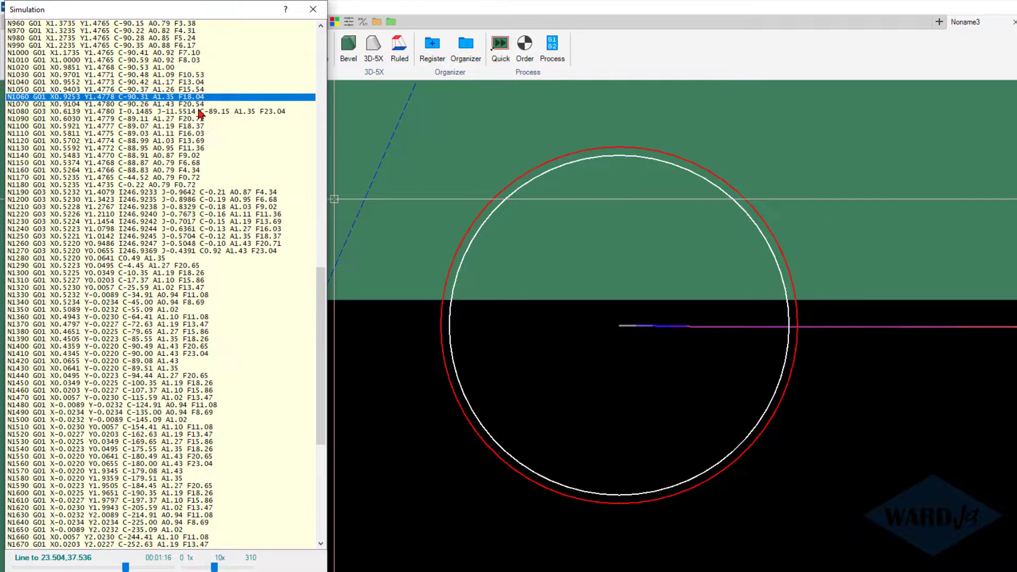
pyautogui.click(183, 112)
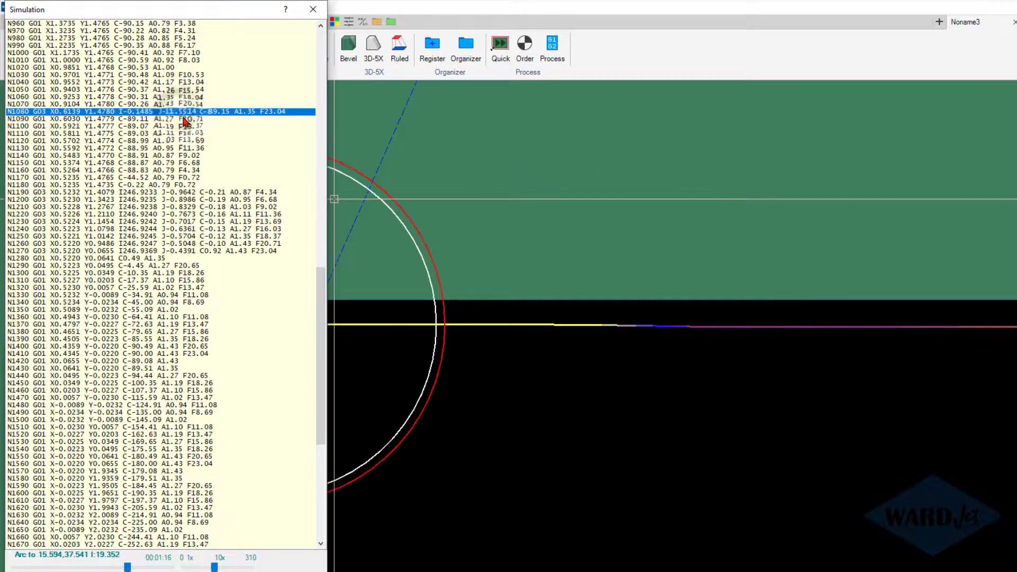
pyautogui.click(186, 105)
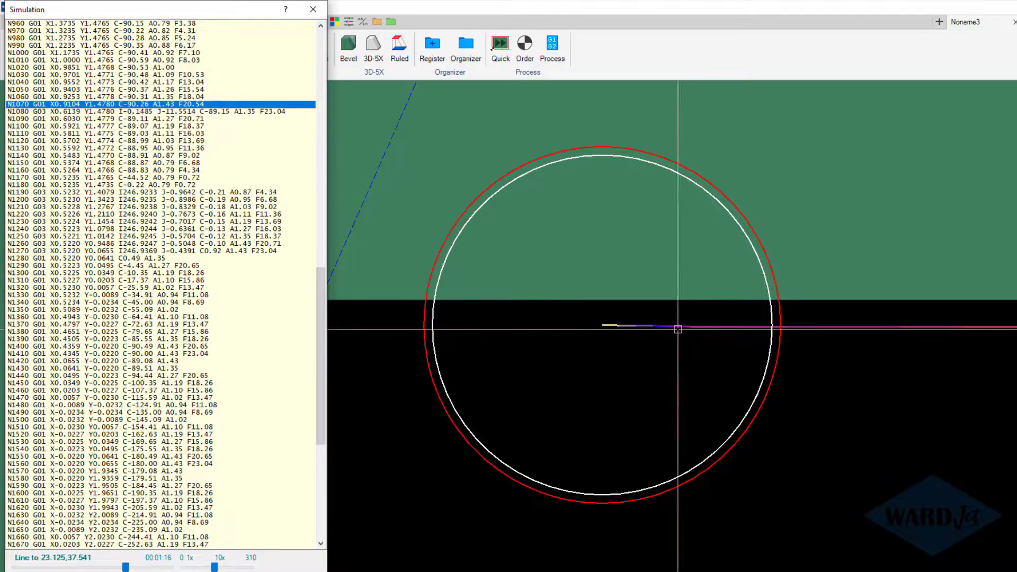
pyautogui.click(180, 112)
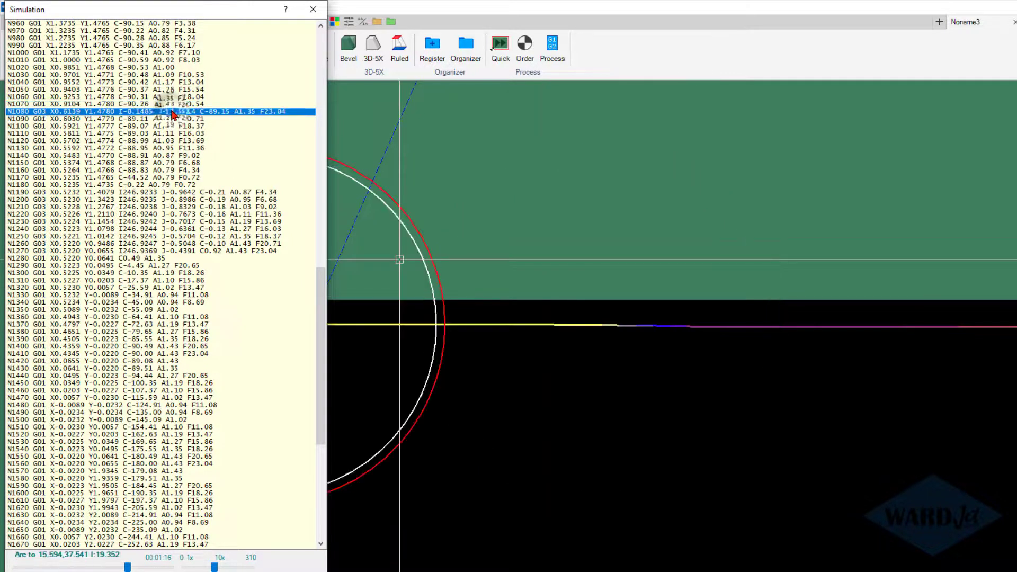
# Examine the tilt and feed at lines N1100 and N1160 as the path approaches the left inner corner
pyautogui.scroll(-2, 510, 303)
pyautogui.moveTo(512, 302); pyautogui.dragTo(605, 294, button='middle')
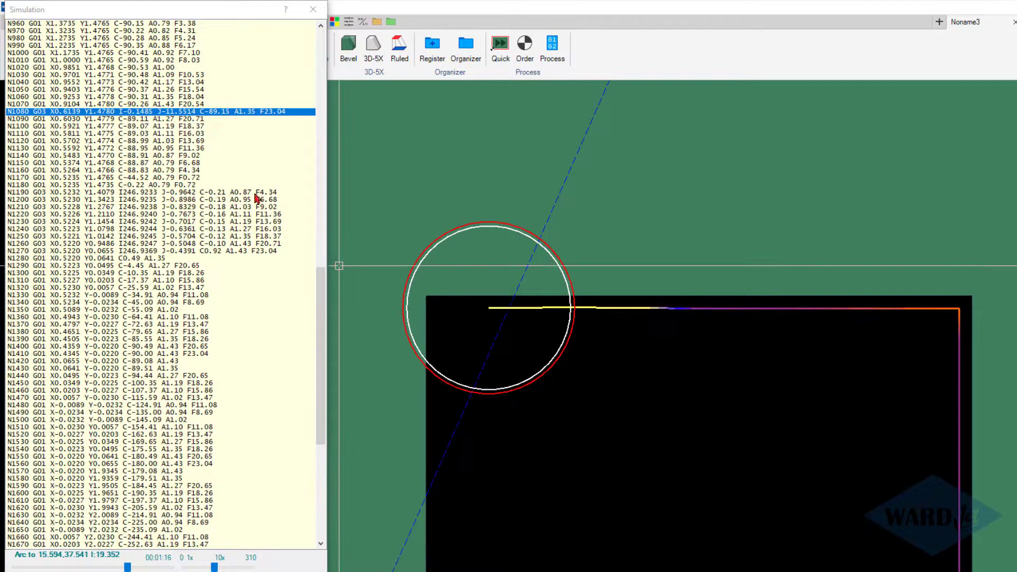
pyautogui.click(186, 126)
pyautogui.click(180, 170)
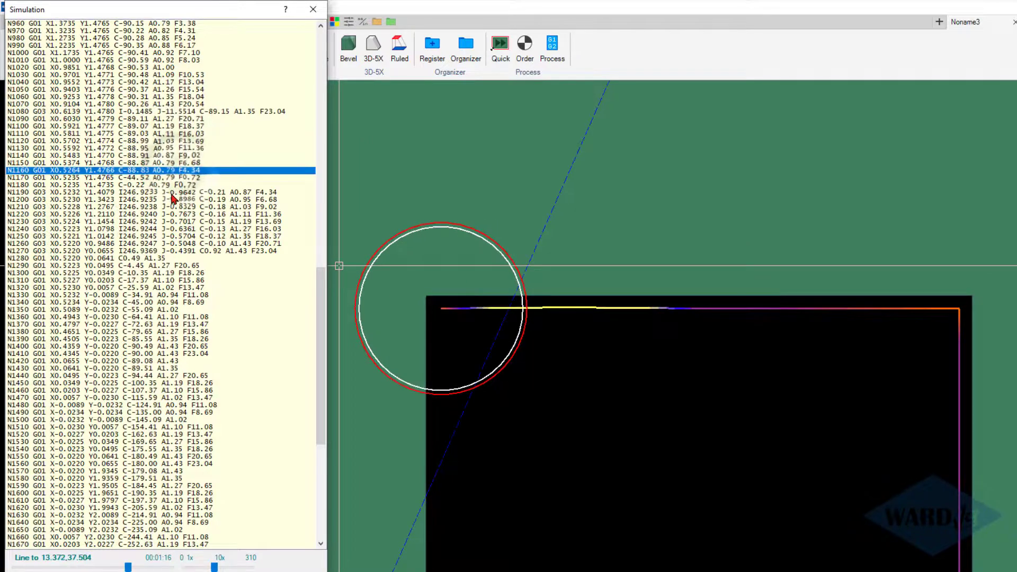
# Examine the tilt and feed along the left inner edge at lines N1190 and N1220, and along the outer edges at N470, N570 and N620
pyautogui.click(171, 193)
pyautogui.click(171, 213)
pyautogui.scroll(7, 171, 235)
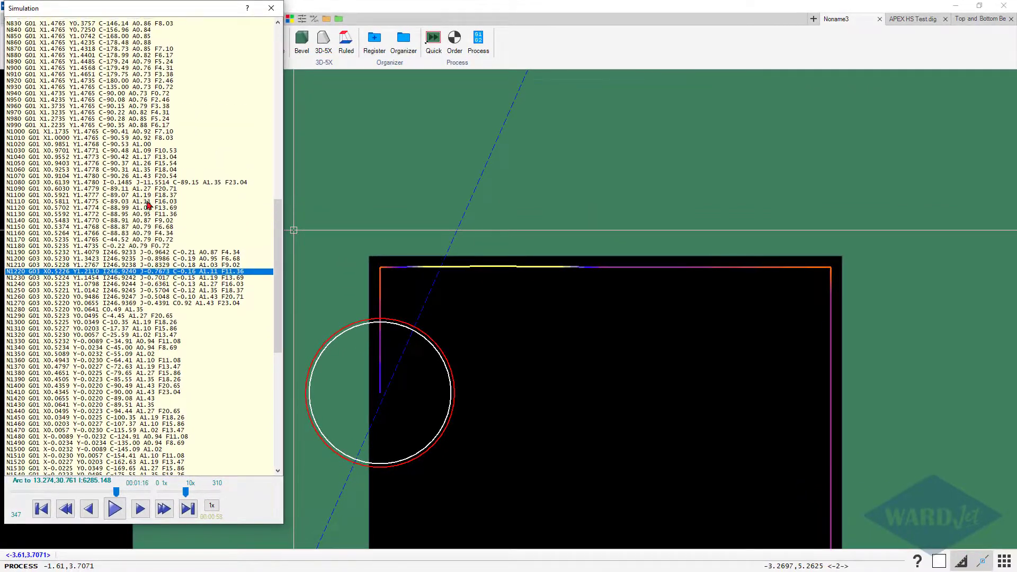
pyautogui.scroll(12, 148, 206)
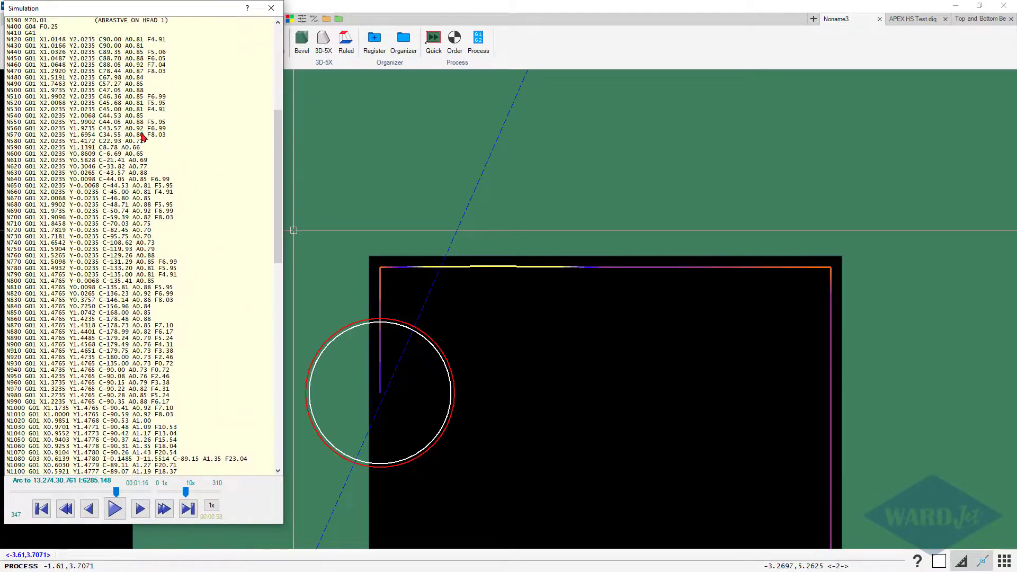
pyautogui.click(137, 128)
pyautogui.click(136, 47)
pyautogui.click(129, 71)
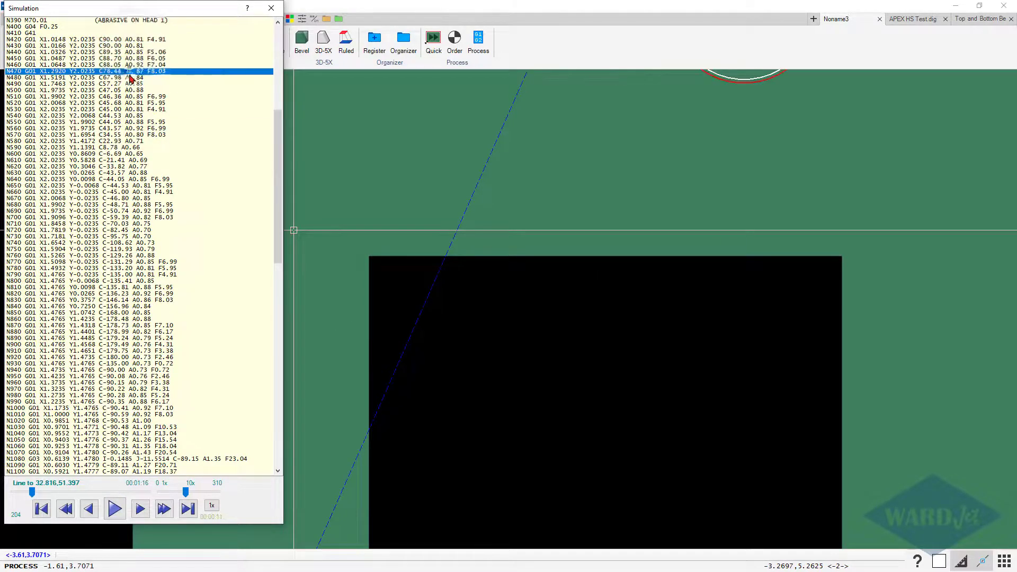
pyautogui.click(127, 90)
pyautogui.click(130, 103)
pyautogui.click(131, 135)
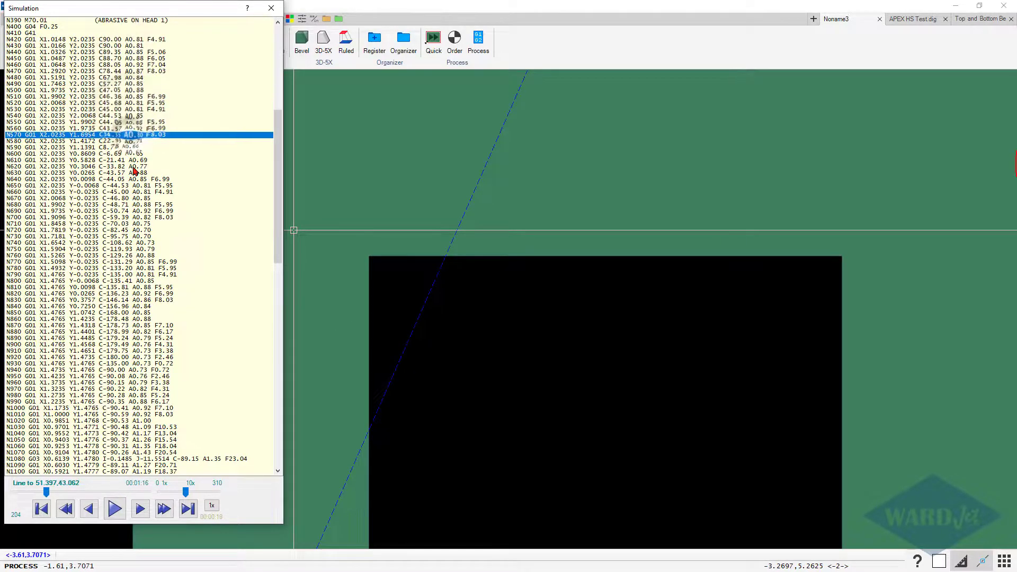
pyautogui.click(133, 166)
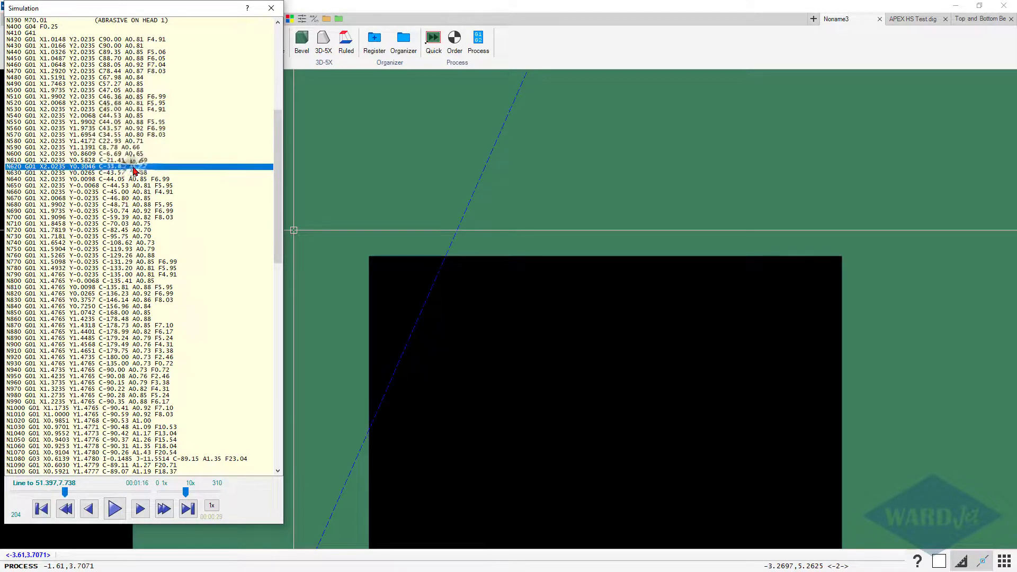
# Close the simulation and the process window, returning to the whole part drawing
pyautogui.click(276, 11)
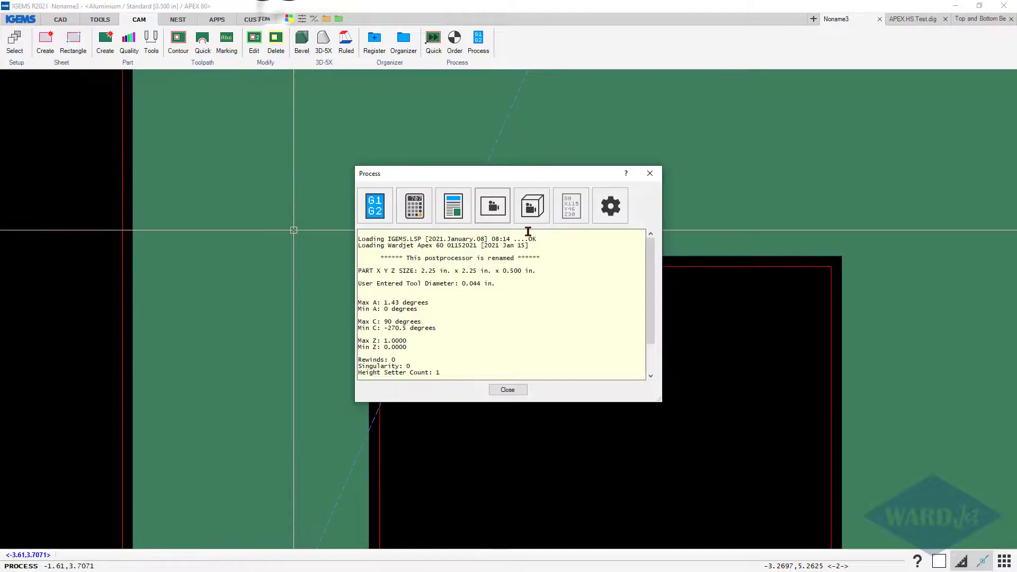
pyautogui.click(506, 390)
pyautogui.scroll(-2, 404, 286)
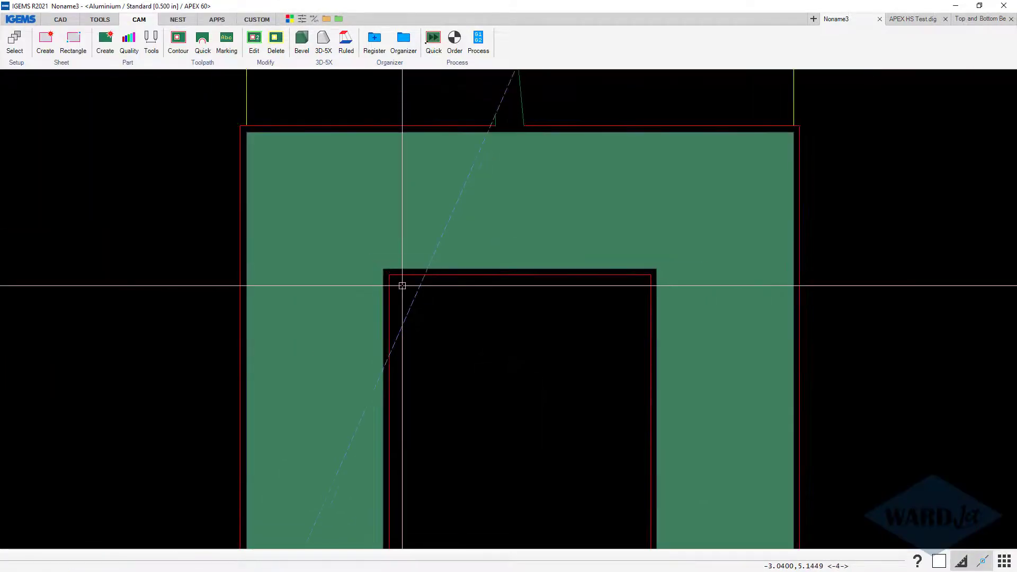
pyautogui.scroll(-1, 432, 308)
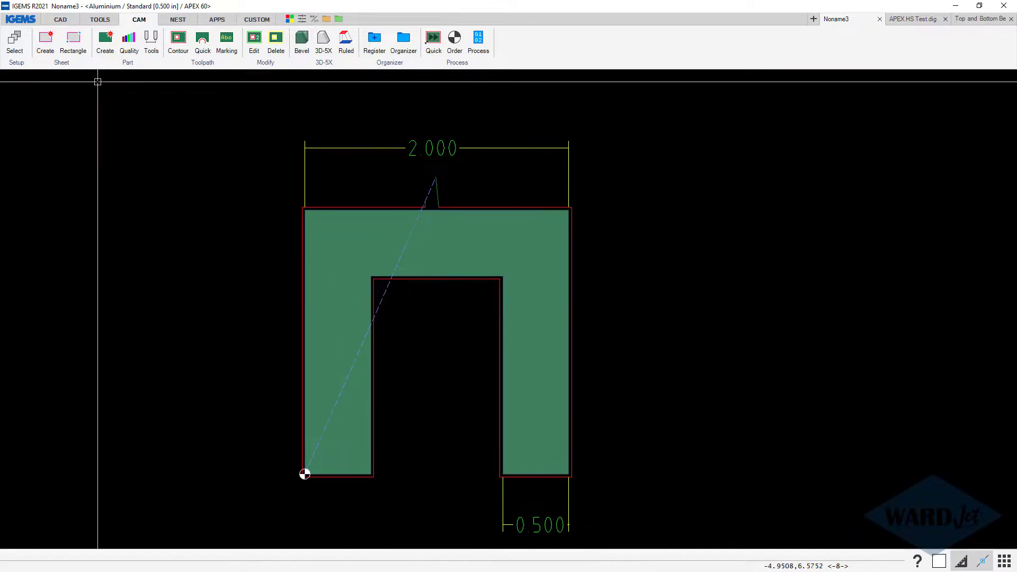
# Open the material setup for 0.500 Aluminium at its abrasive VOC/TAC test-cut measurements, with dimension D selected for editing
pyautogui.click(14, 43)
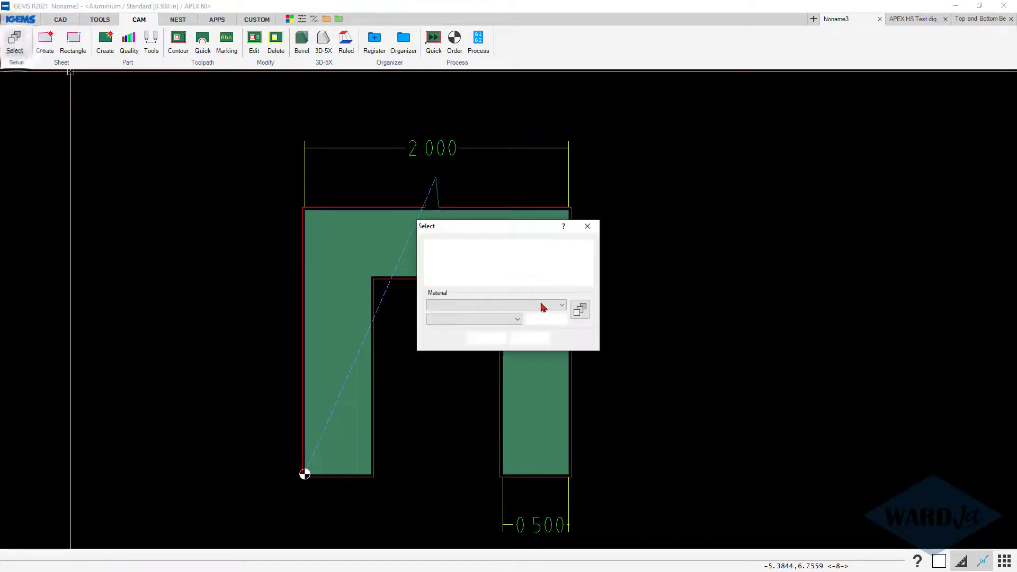
pyautogui.click(580, 310)
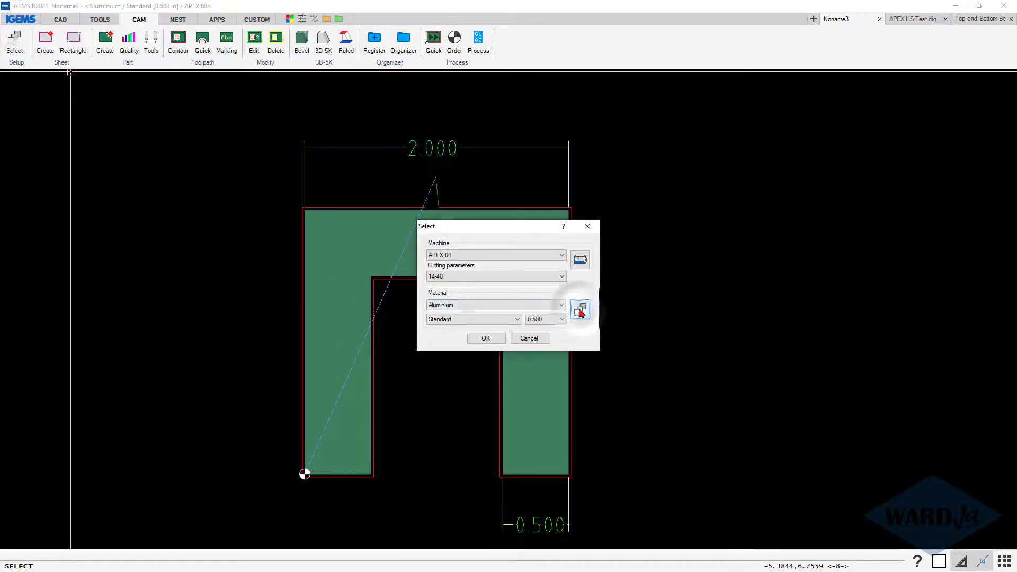
pyautogui.moveTo(661, 288); pyautogui.dragTo(585, 348)
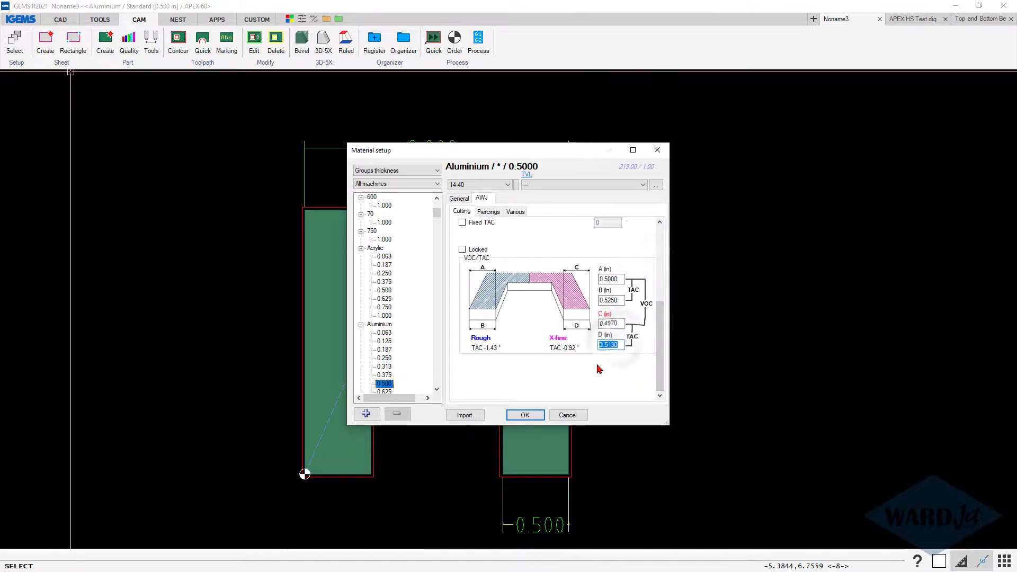